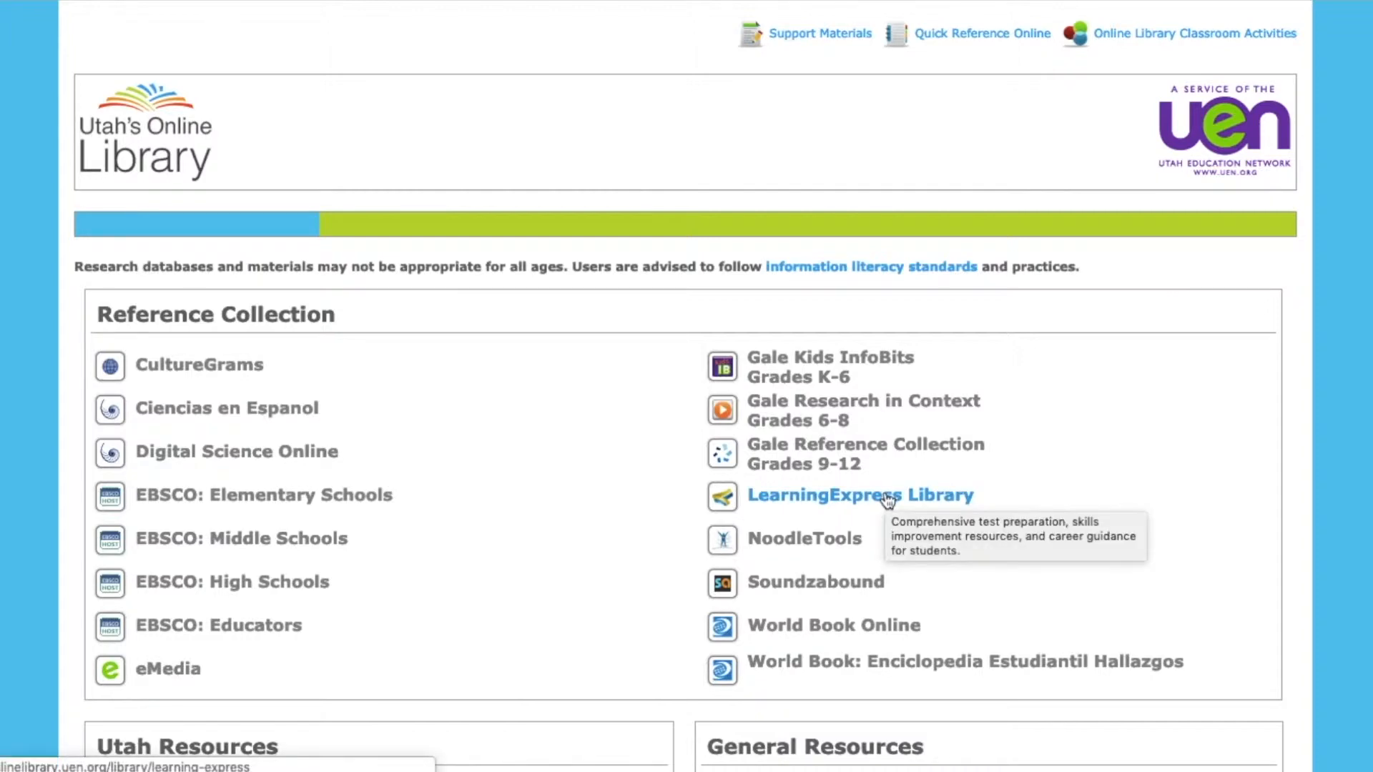
Open LearningExpress Library from the Reference Collection and log in through the Utah Student Login with the prefilled credentials
click(888, 497)
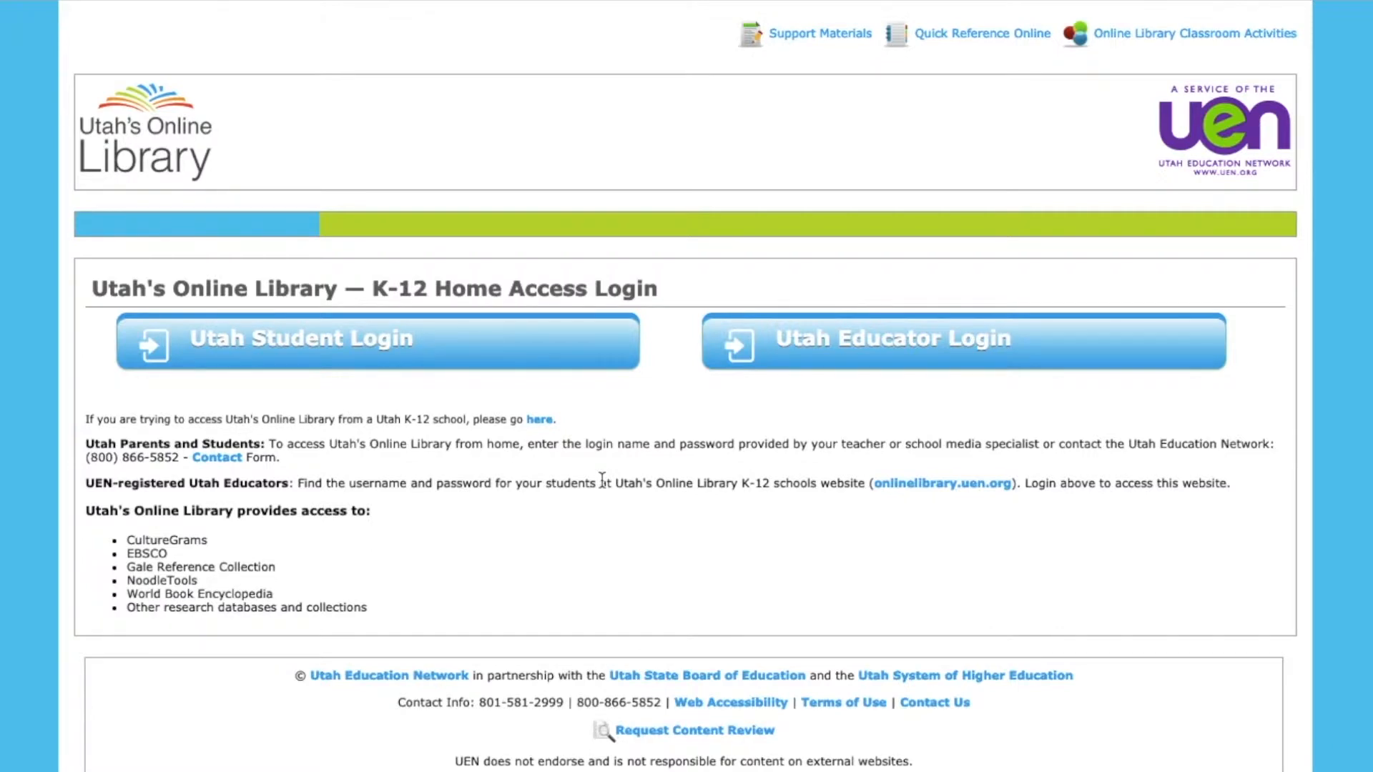
click(562, 359)
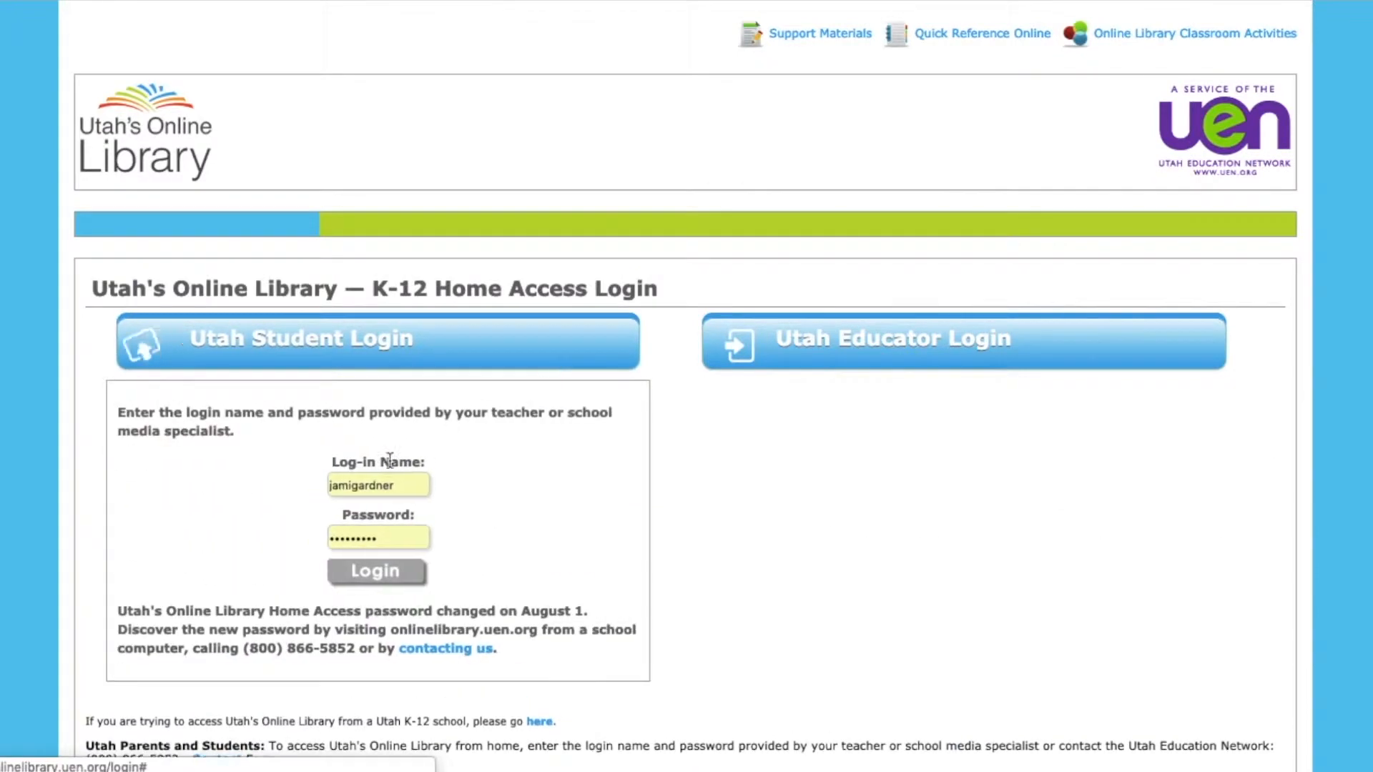
click(365, 572)
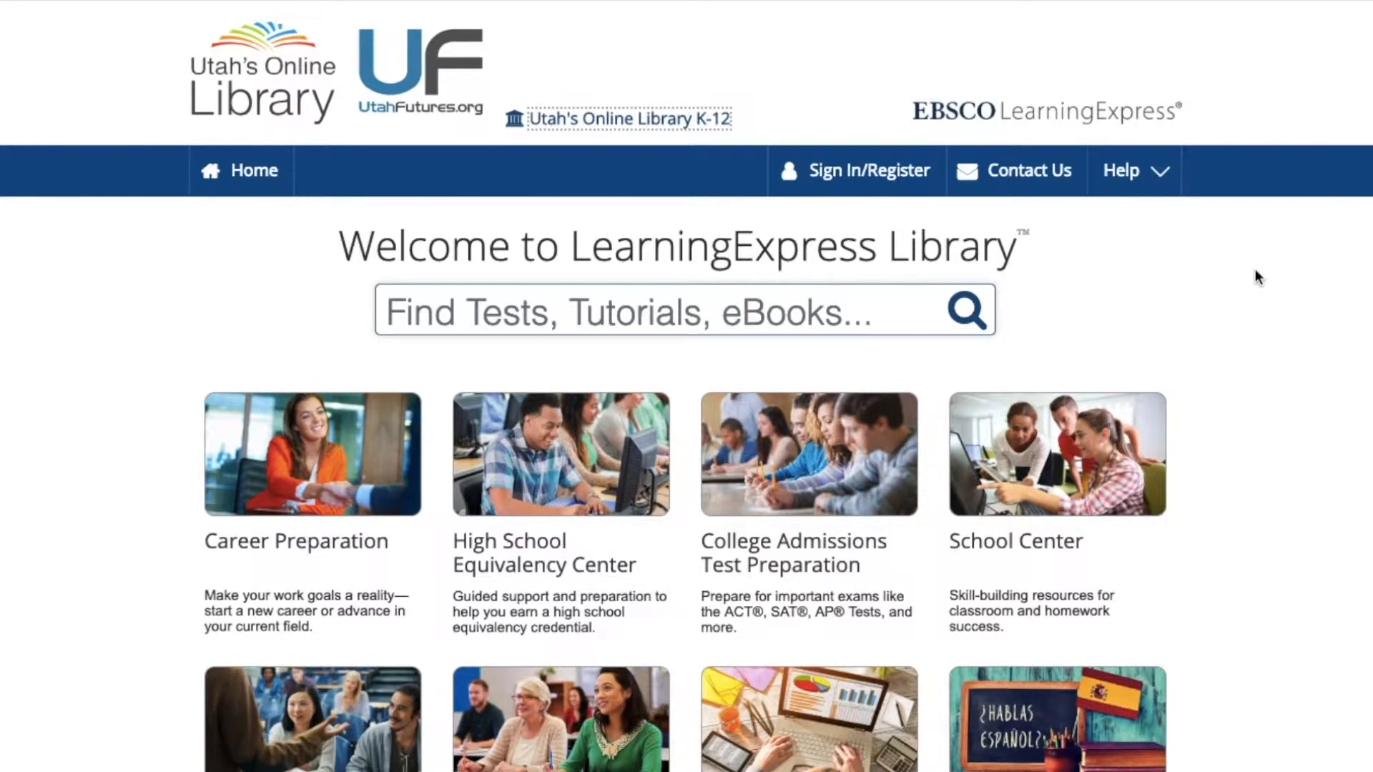
Open the new-user registration form and examine its institution, name, email and password fields
click(894, 194)
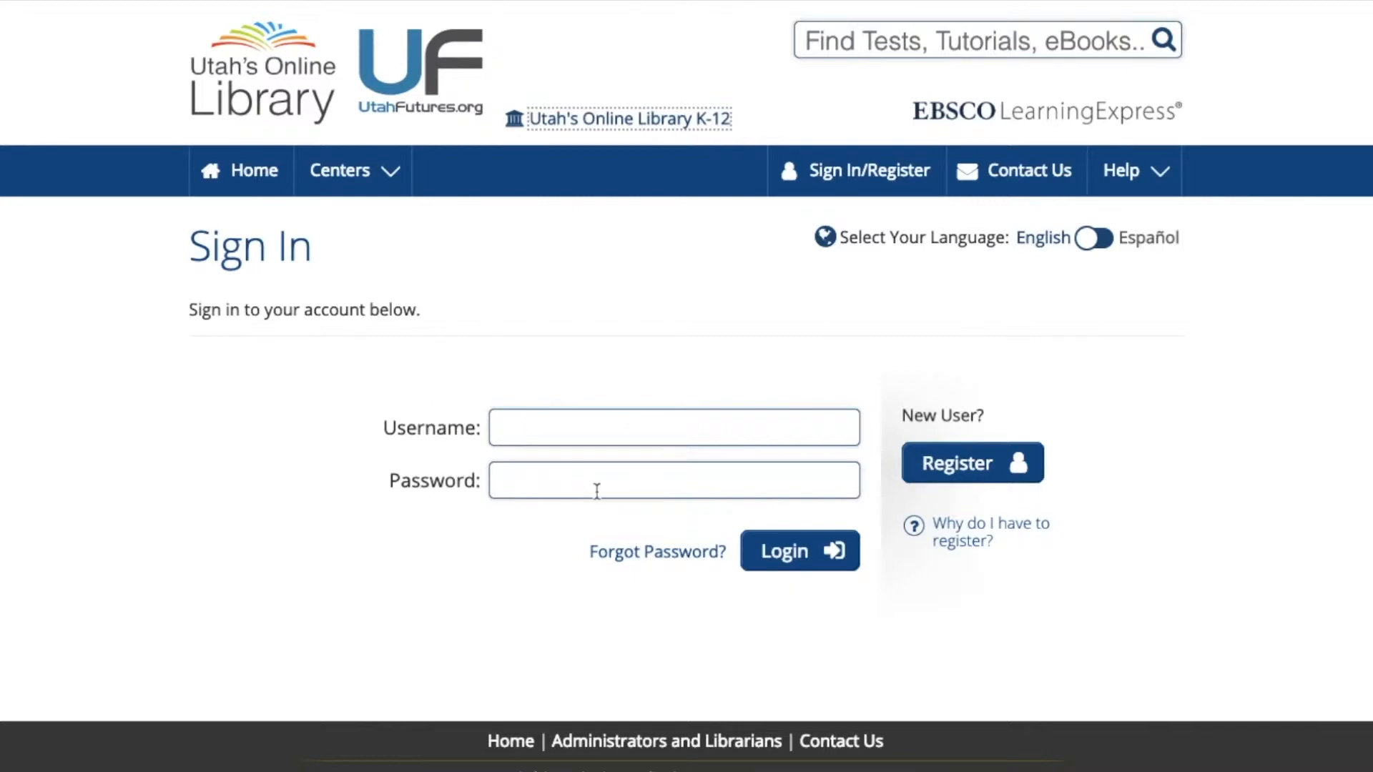
click(996, 469)
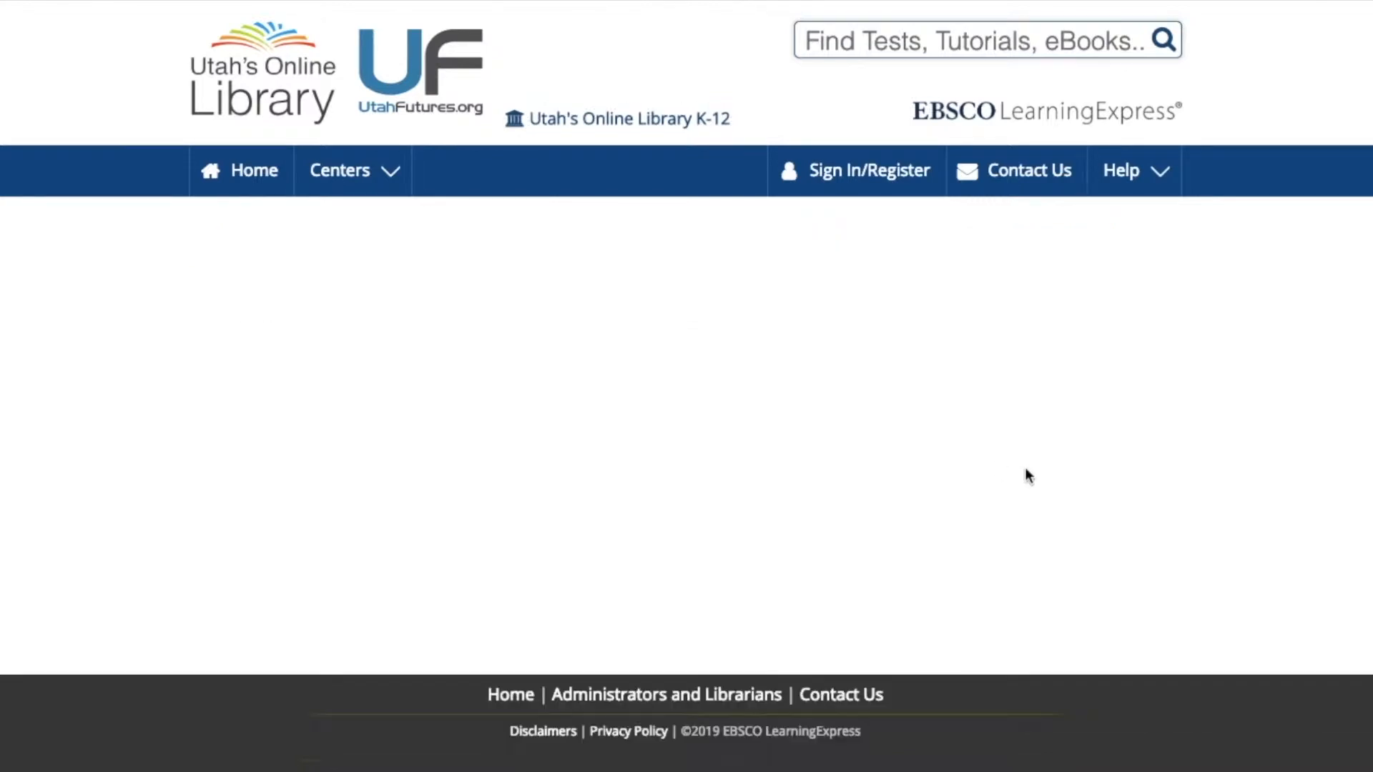
scroll(1138, 466, down, 3)
scroll(1139, 476, down, 1)
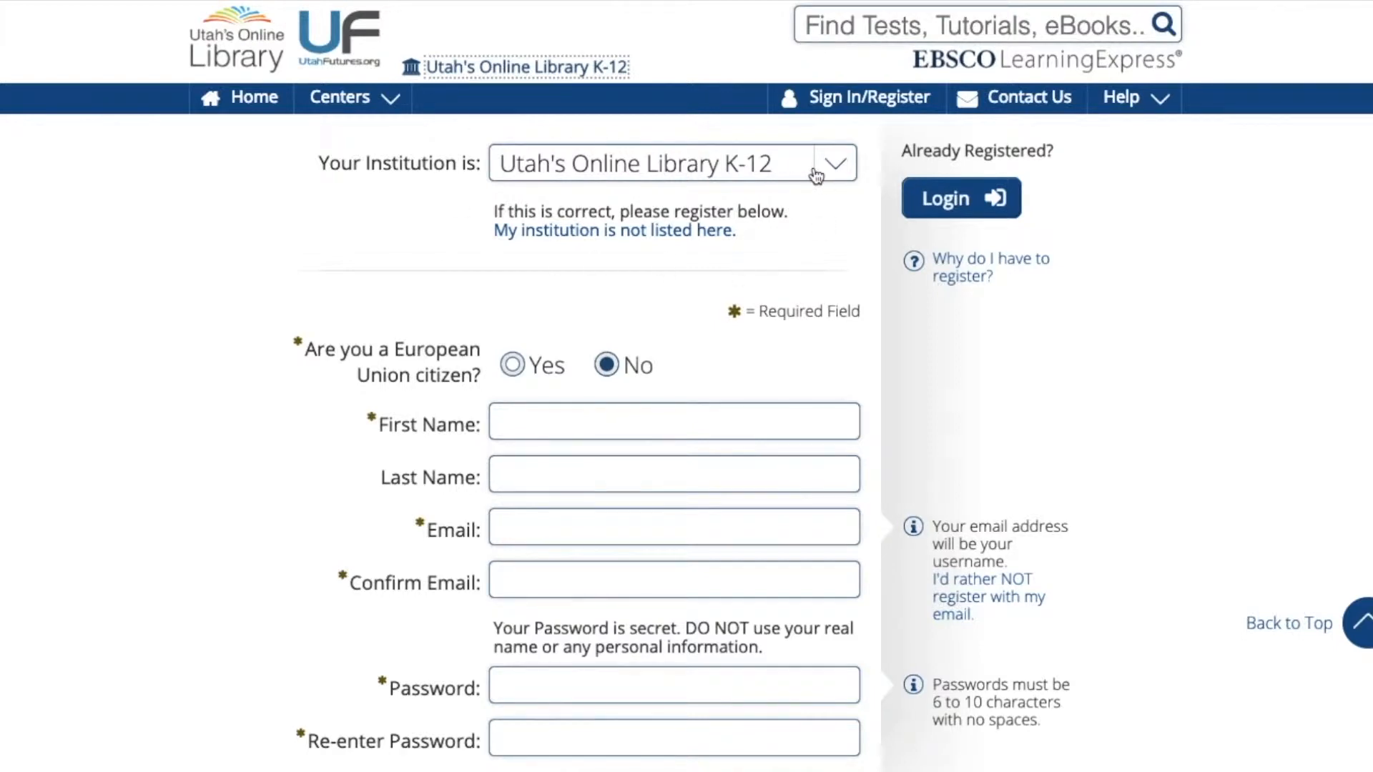
scroll(864, 230, down, 1)
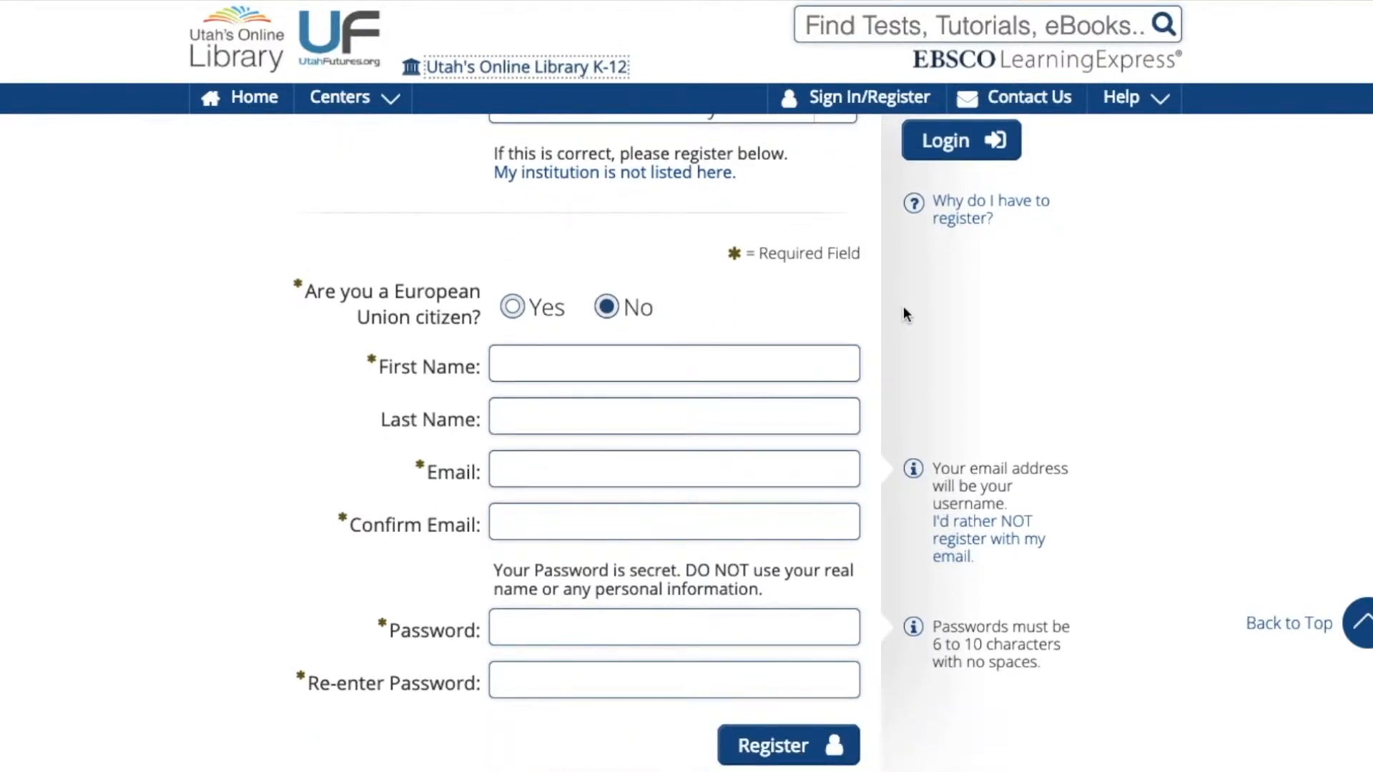
scroll(904, 306, up, 4)
Switch to the existing-user sign-in form and log in with the account username and password
click(958, 362)
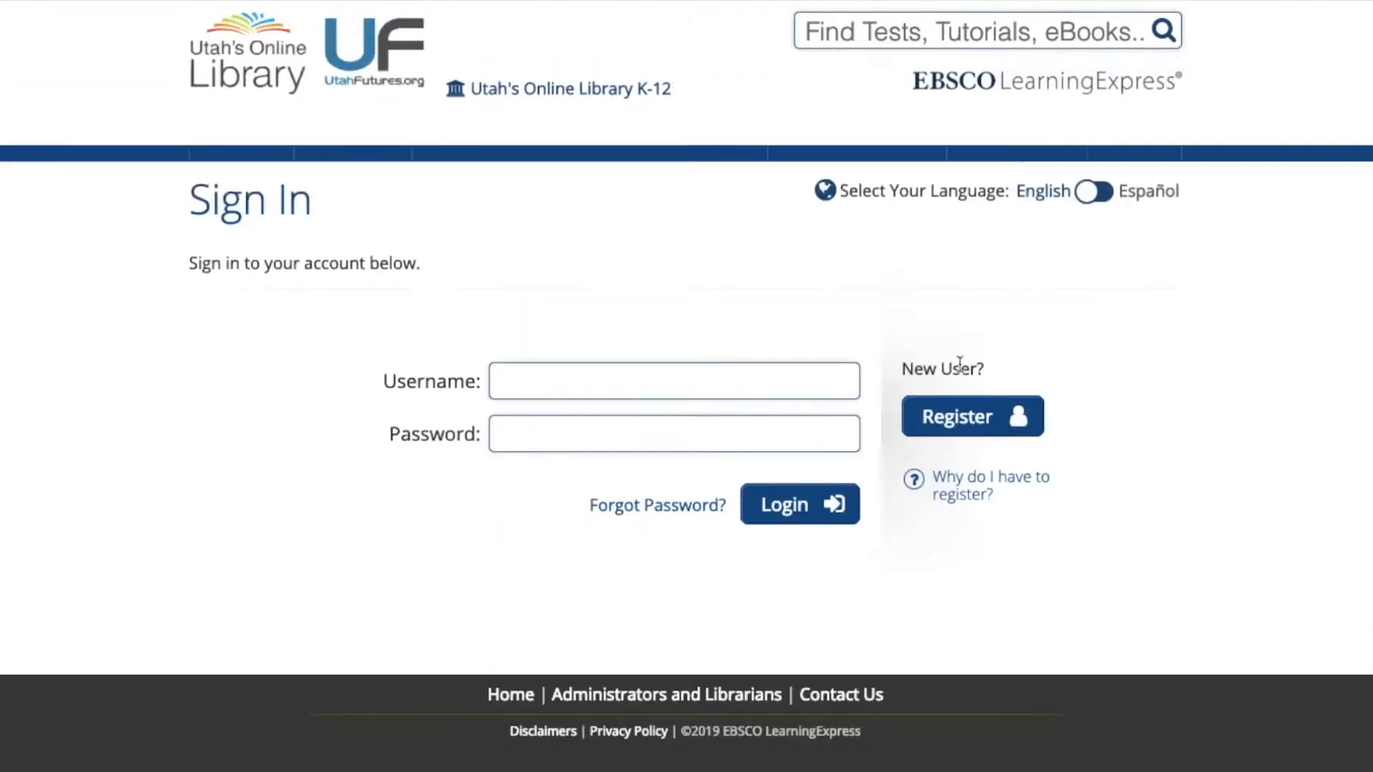
click(503, 389)
click(515, 425)
click(513, 445)
text(••••••••••)
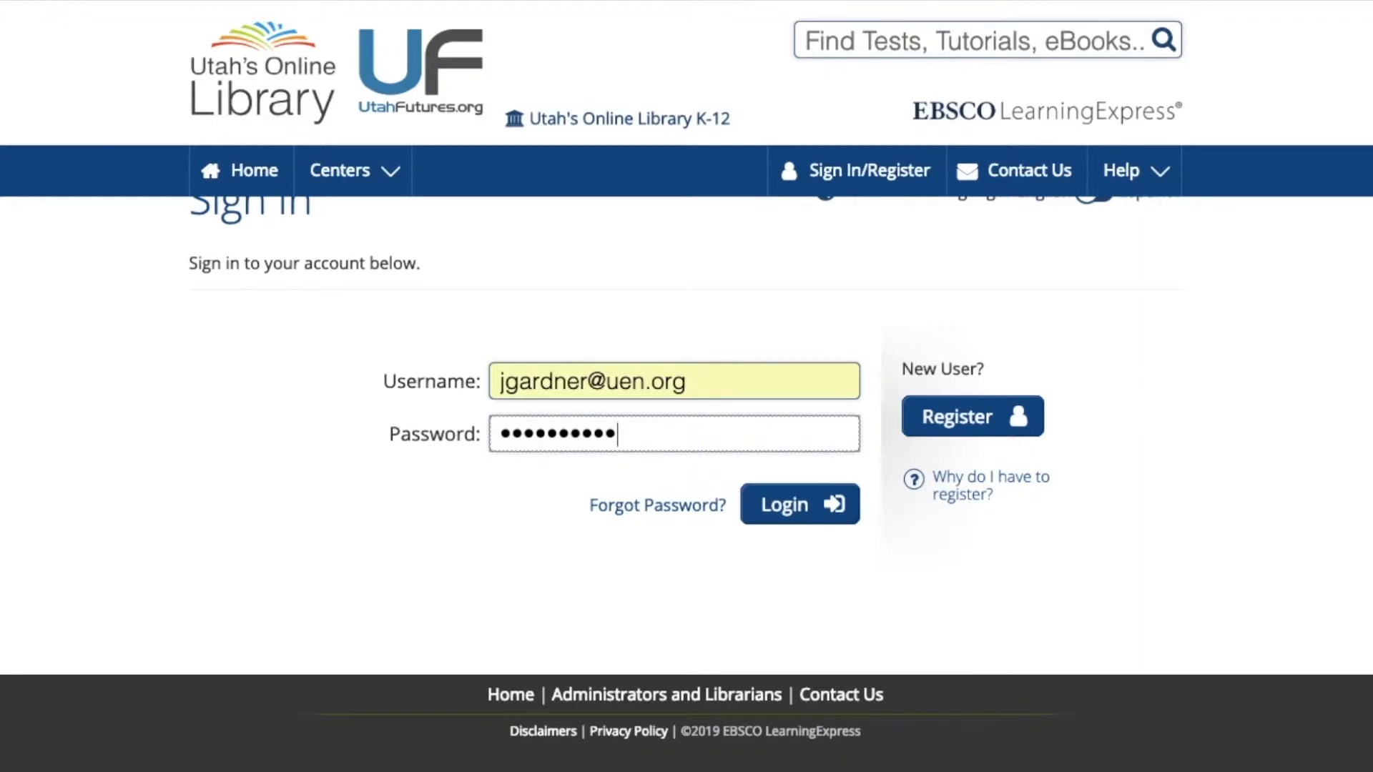
click(787, 510)
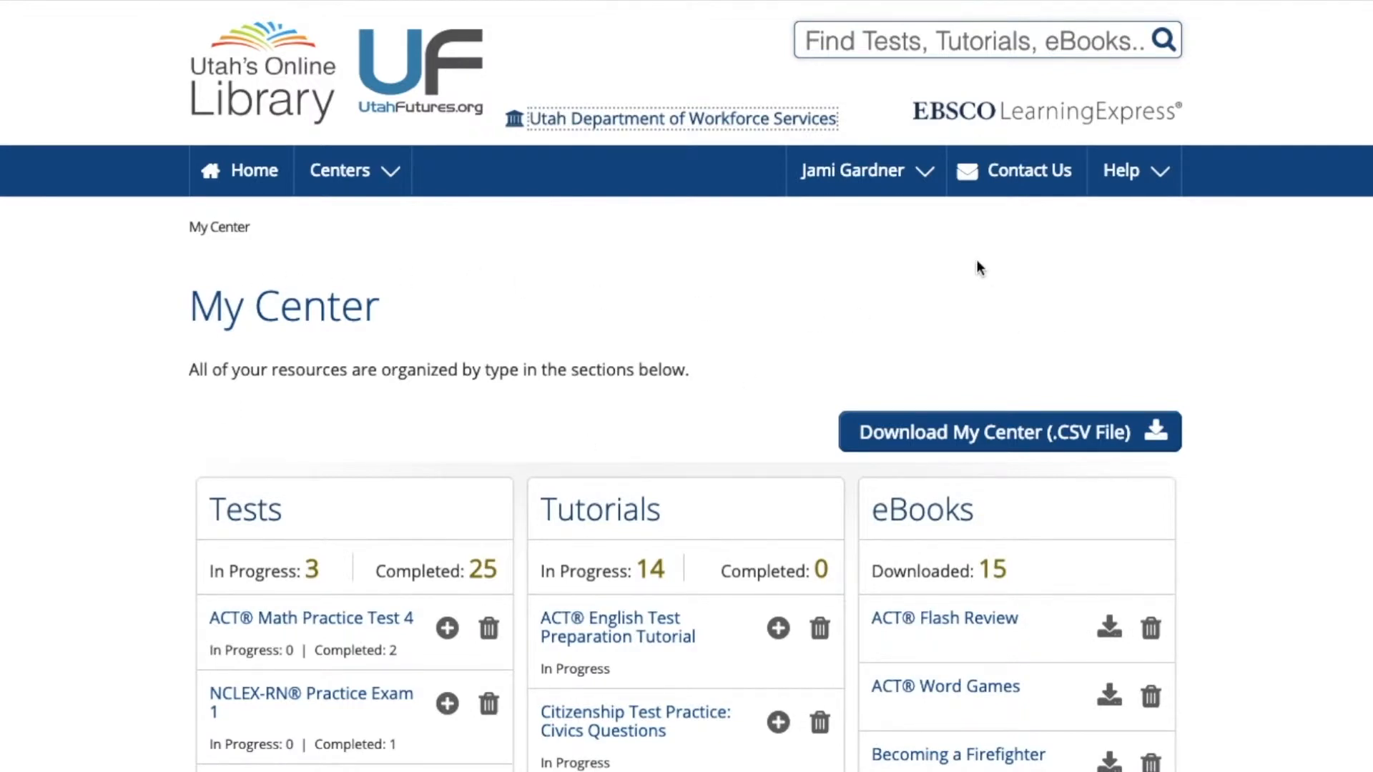
From the home page's College Admissions Test Preparation center, go to Prepare for Your ACT Test and open the ACT English Practice Tests
click(256, 175)
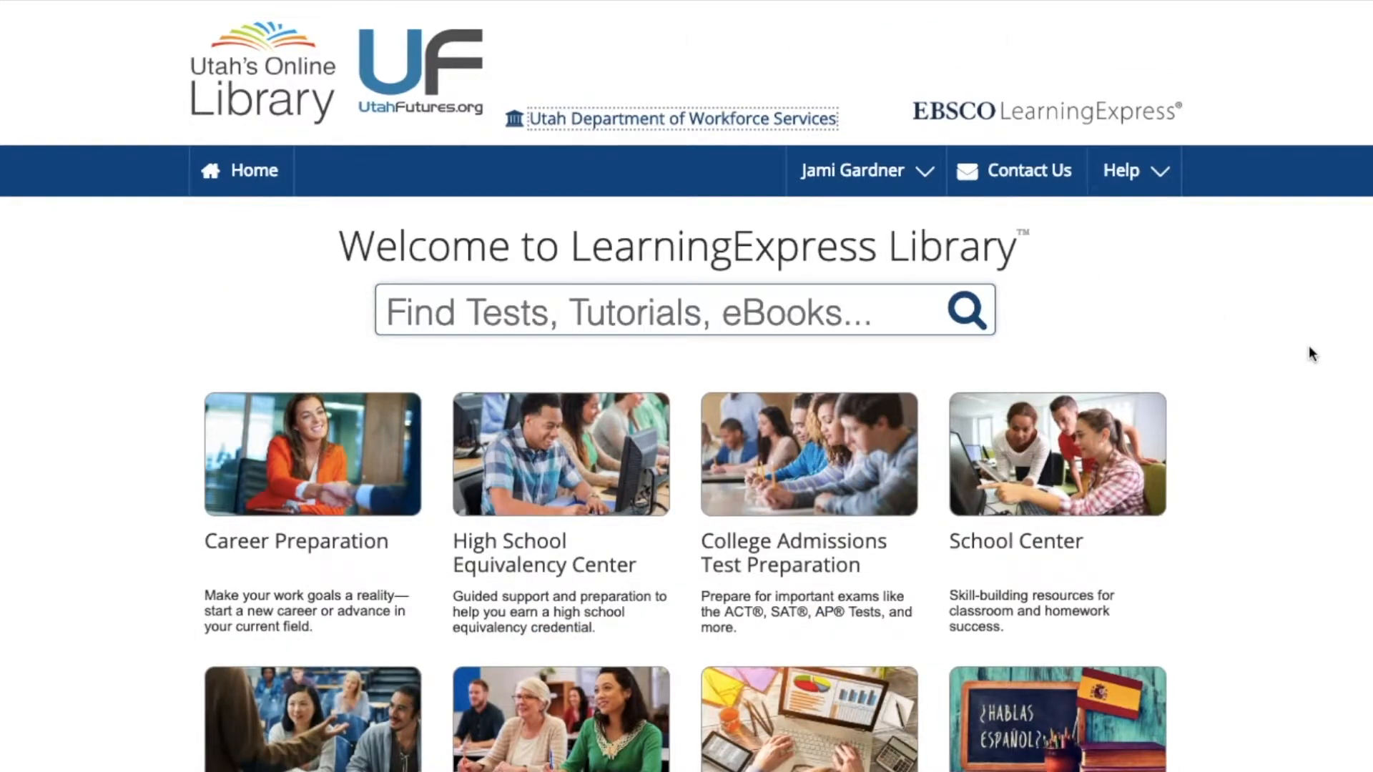
scroll(1311, 353, down, 3)
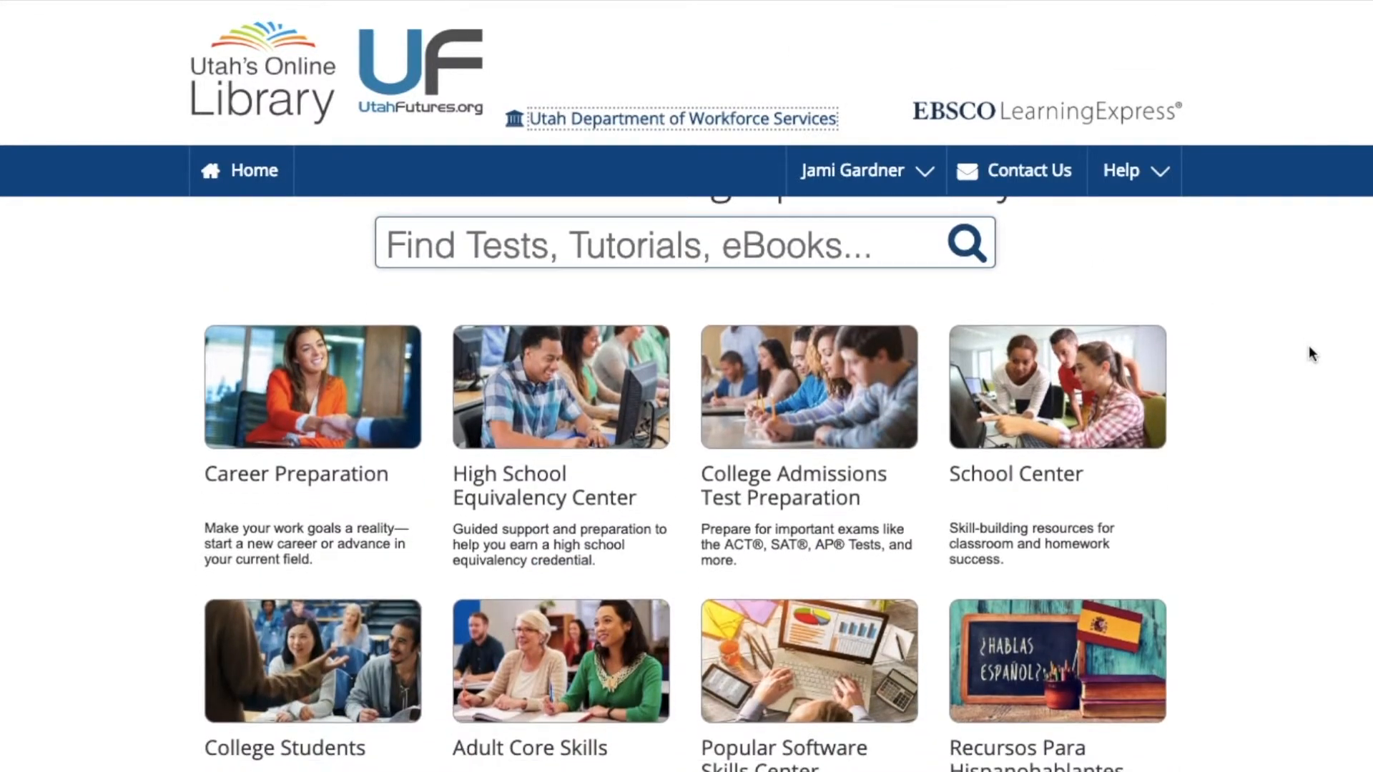
scroll(1311, 353, down, 1)
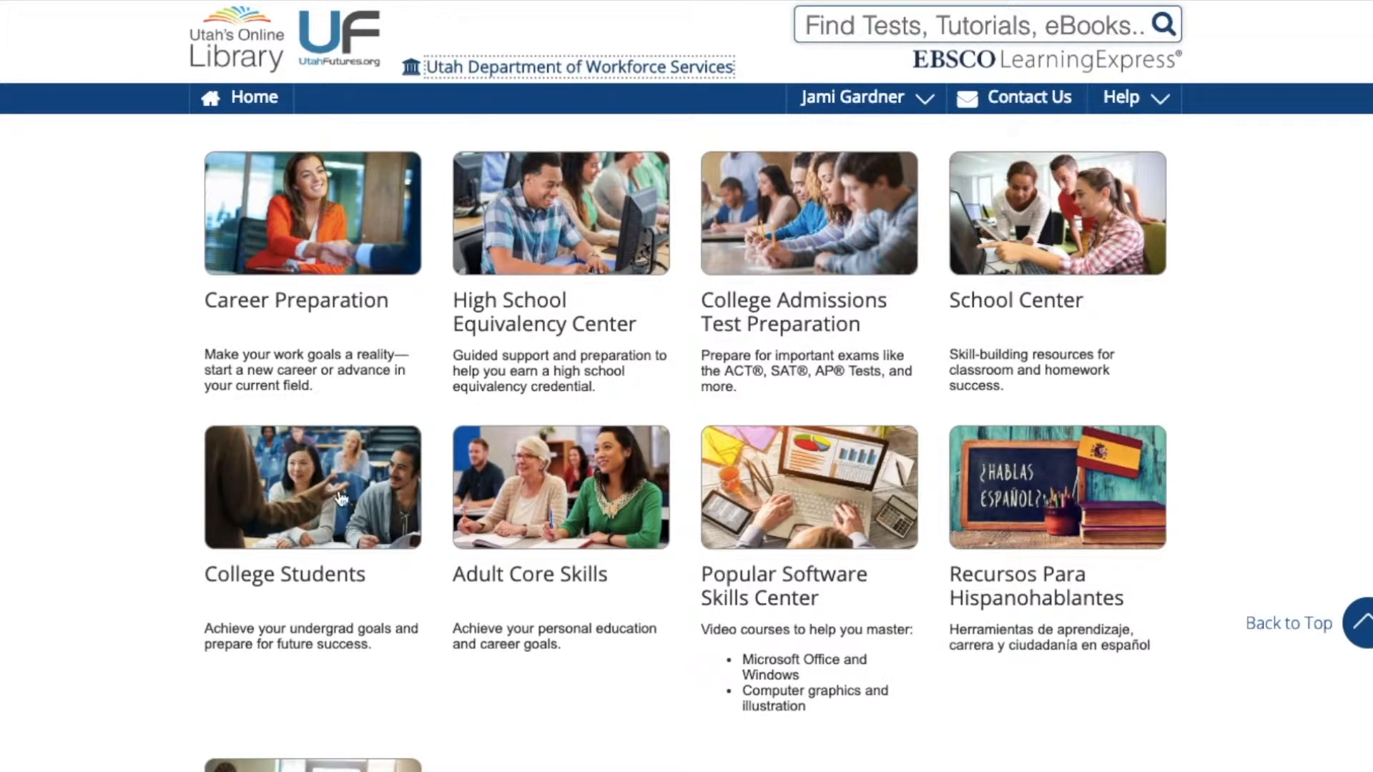
scroll(1260, 460, down, 2)
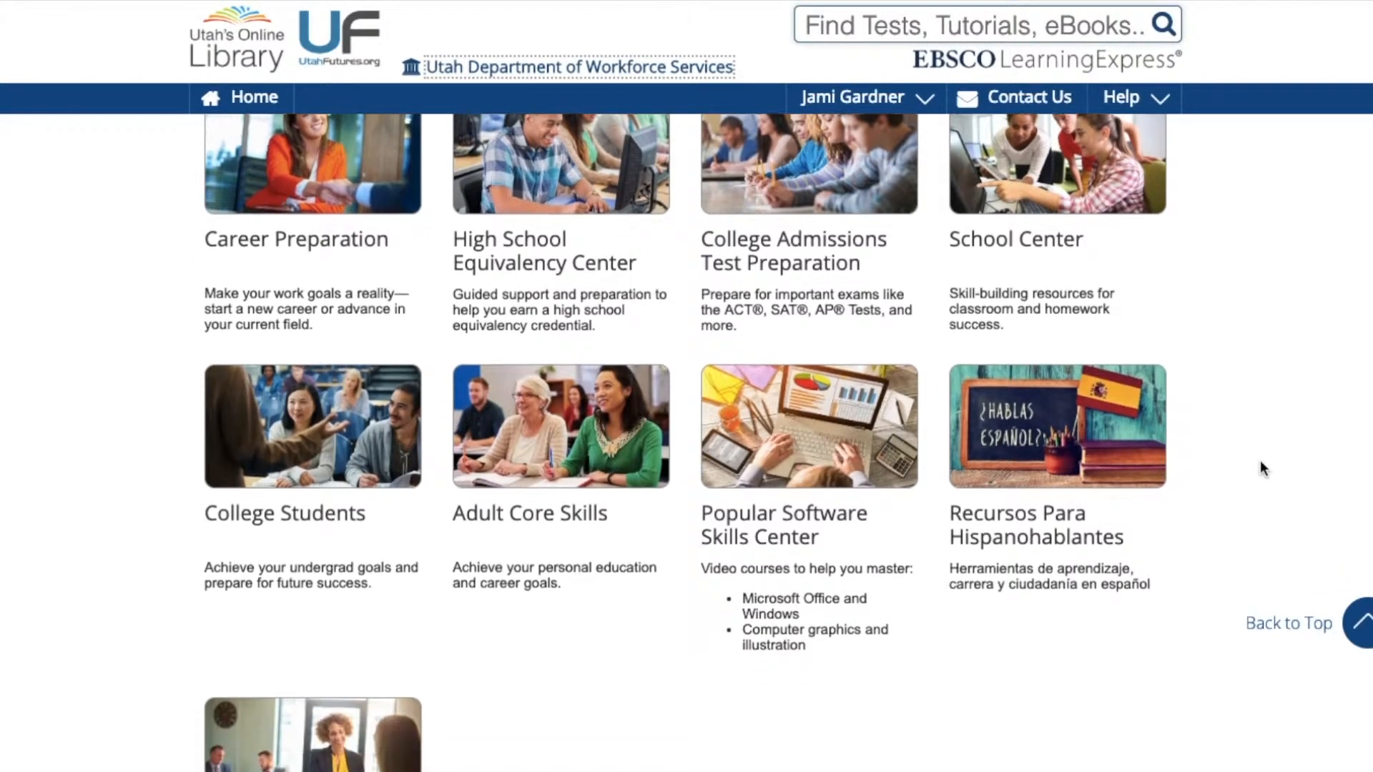
scroll(1260, 461, up, 3)
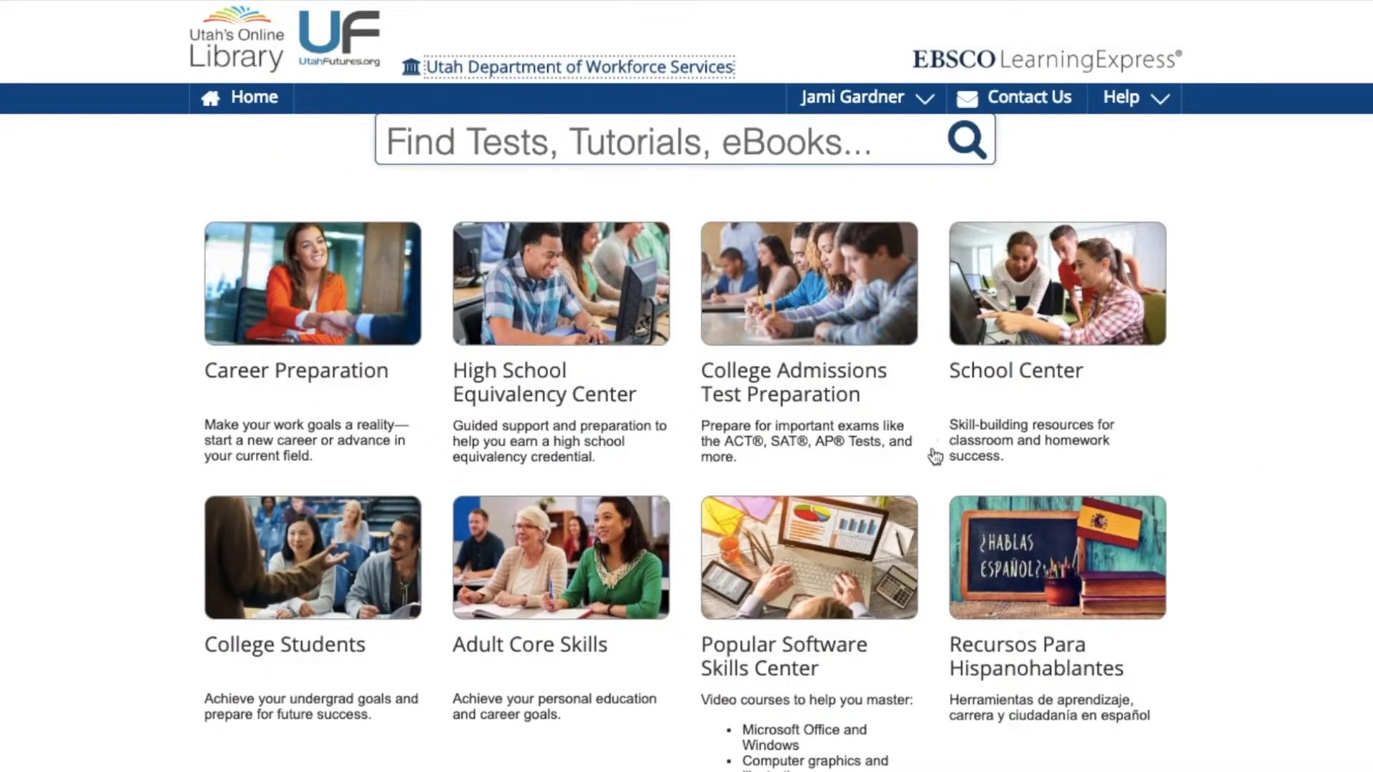
click(821, 381)
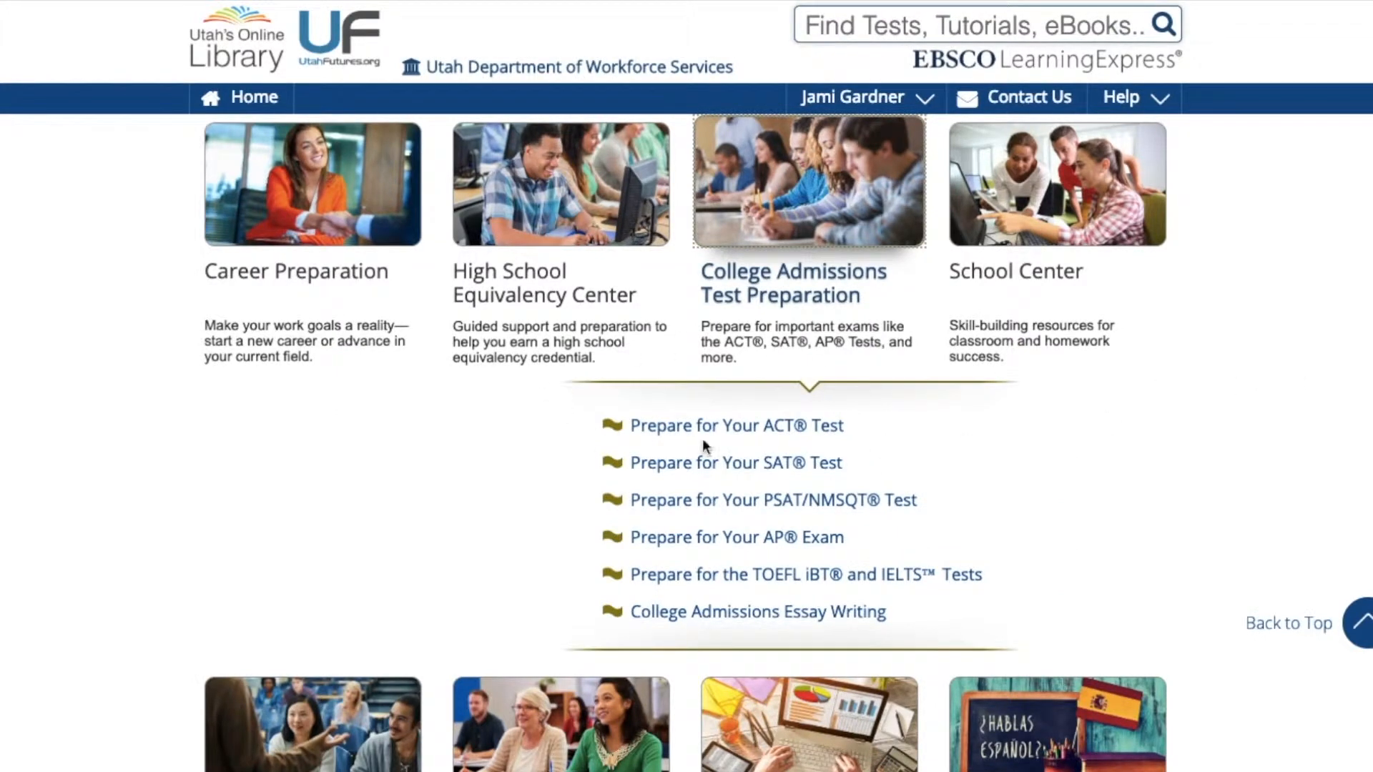
click(816, 429)
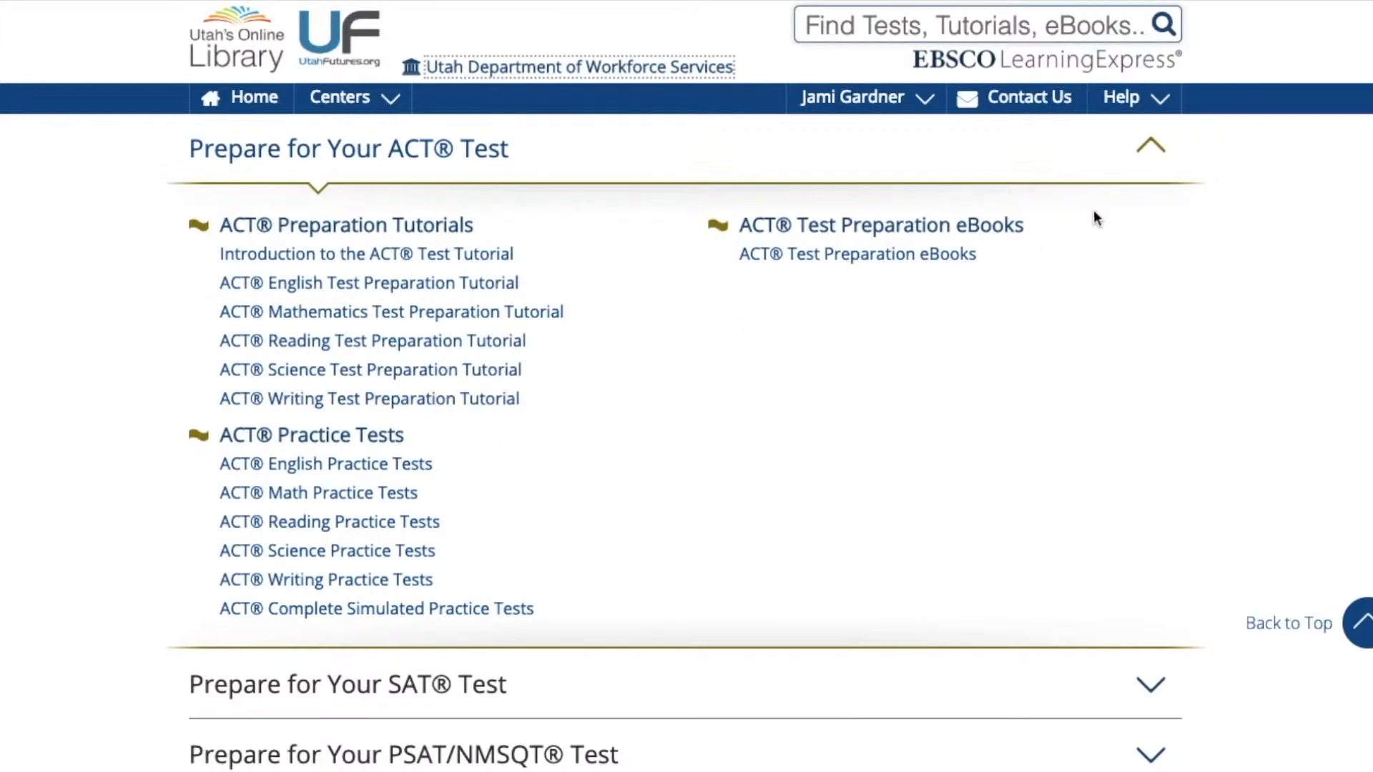
scroll(451, 491, up, 1)
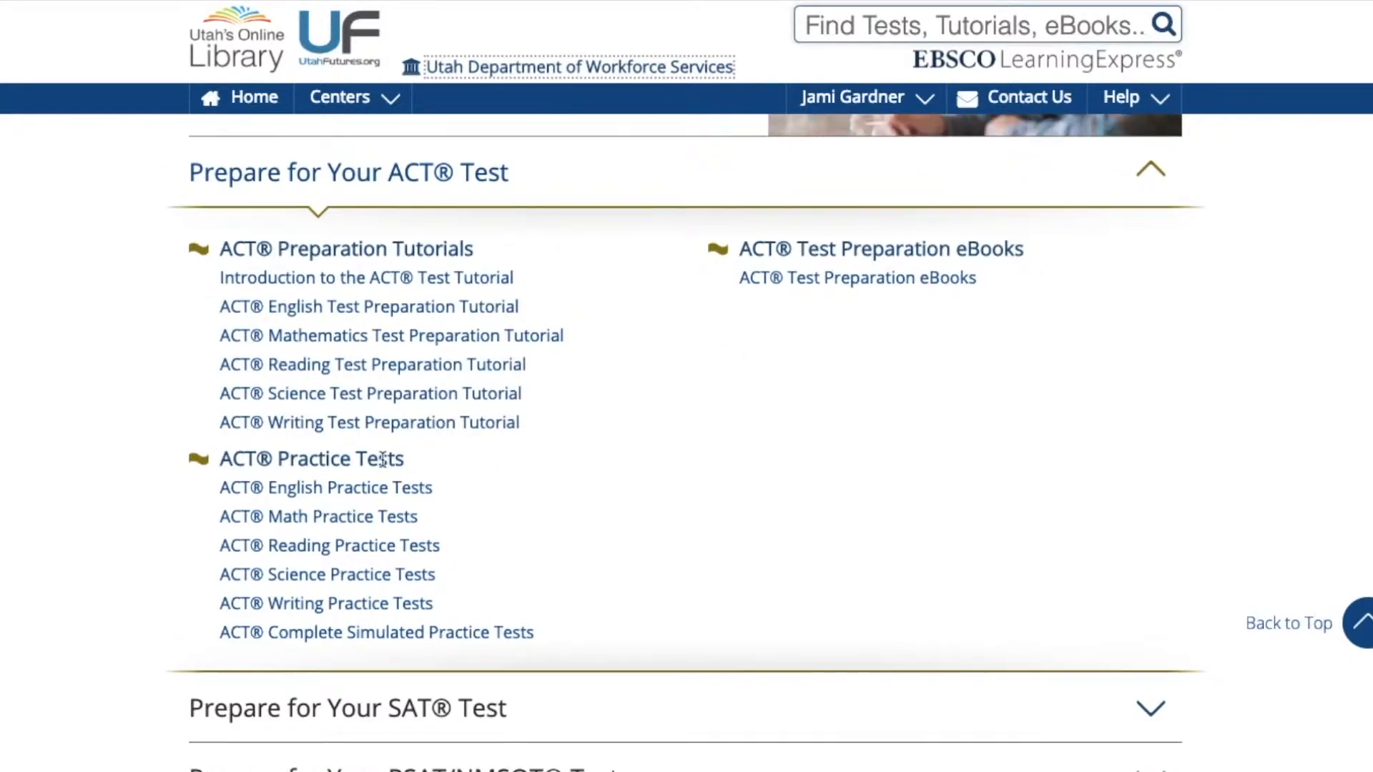
click(348, 490)
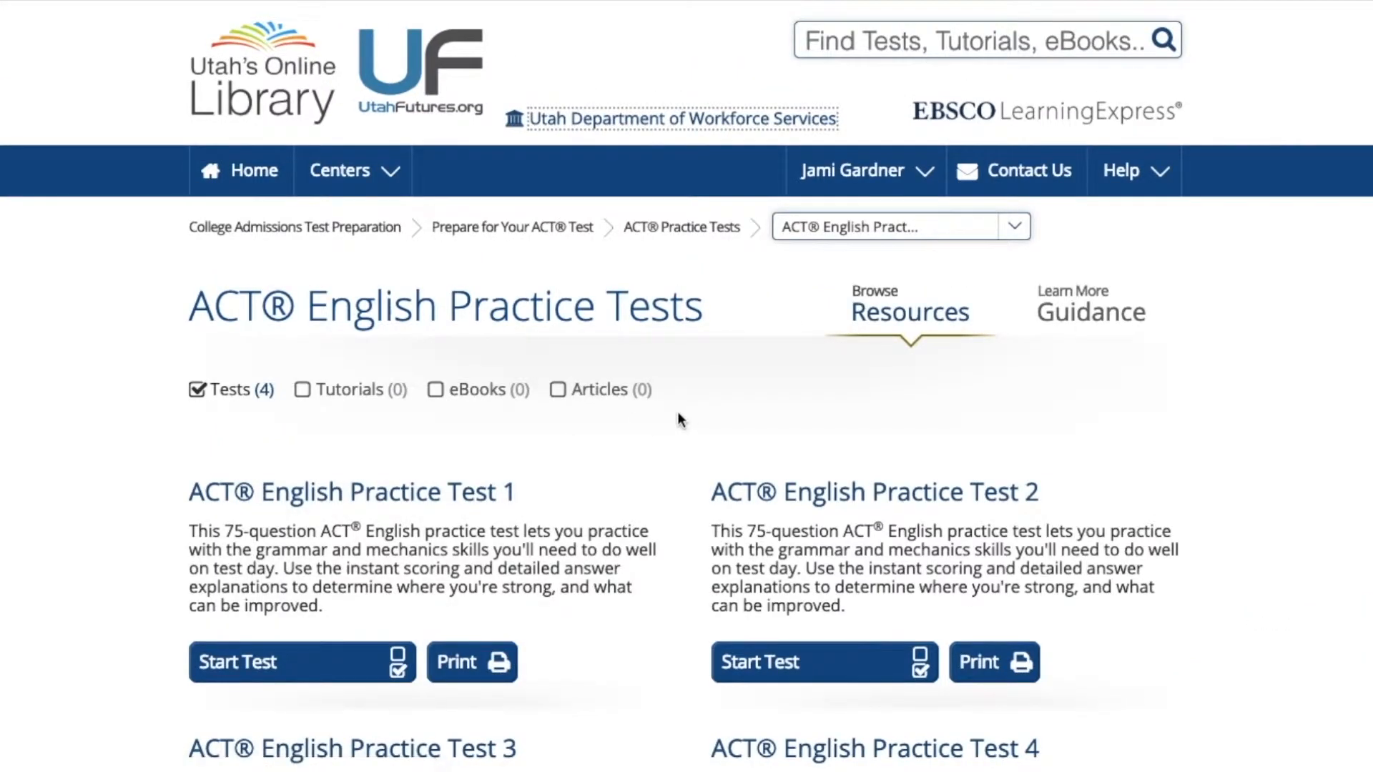
Open ACT English Practice Test 1 and start it in Practice mode
scroll(678, 413, down, 4)
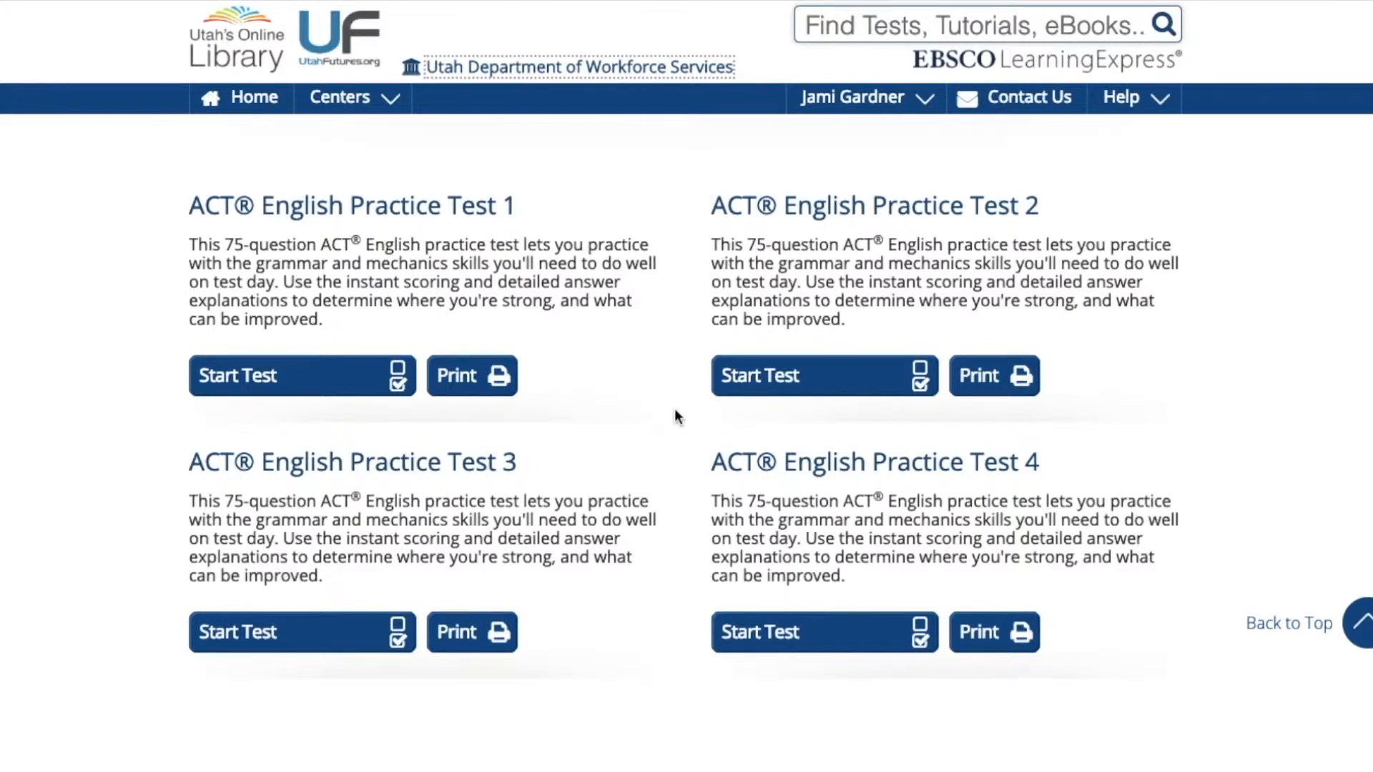
click(333, 375)
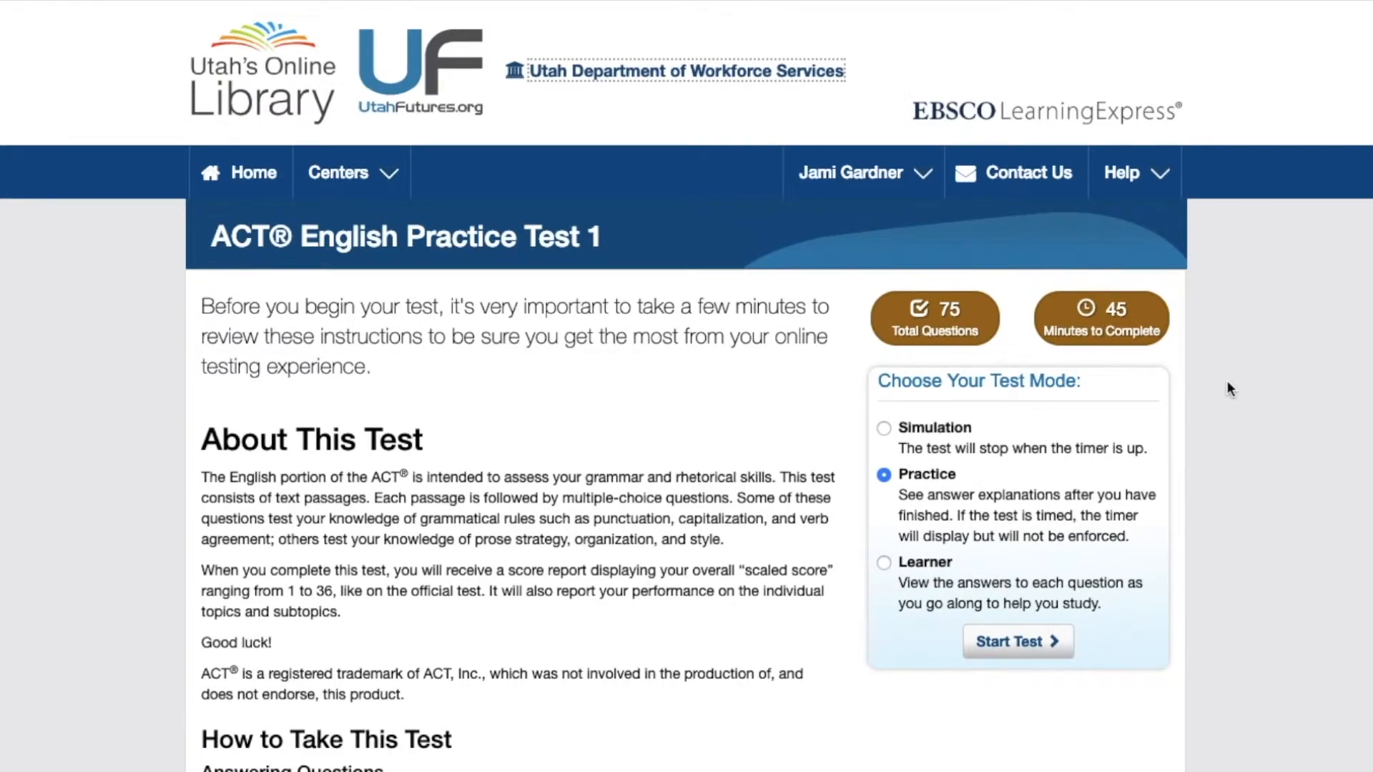
scroll(1228, 380, down, 2)
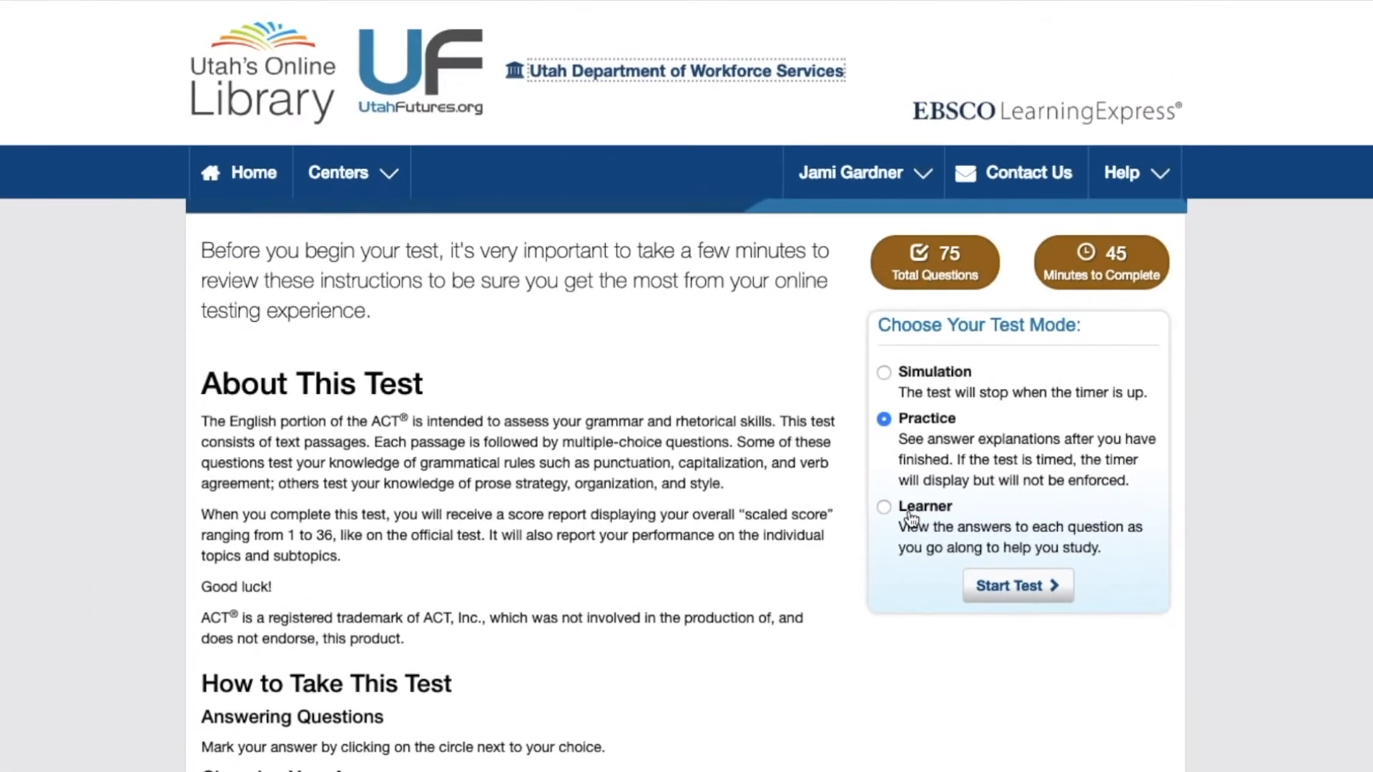
scroll(909, 519, up, 1)
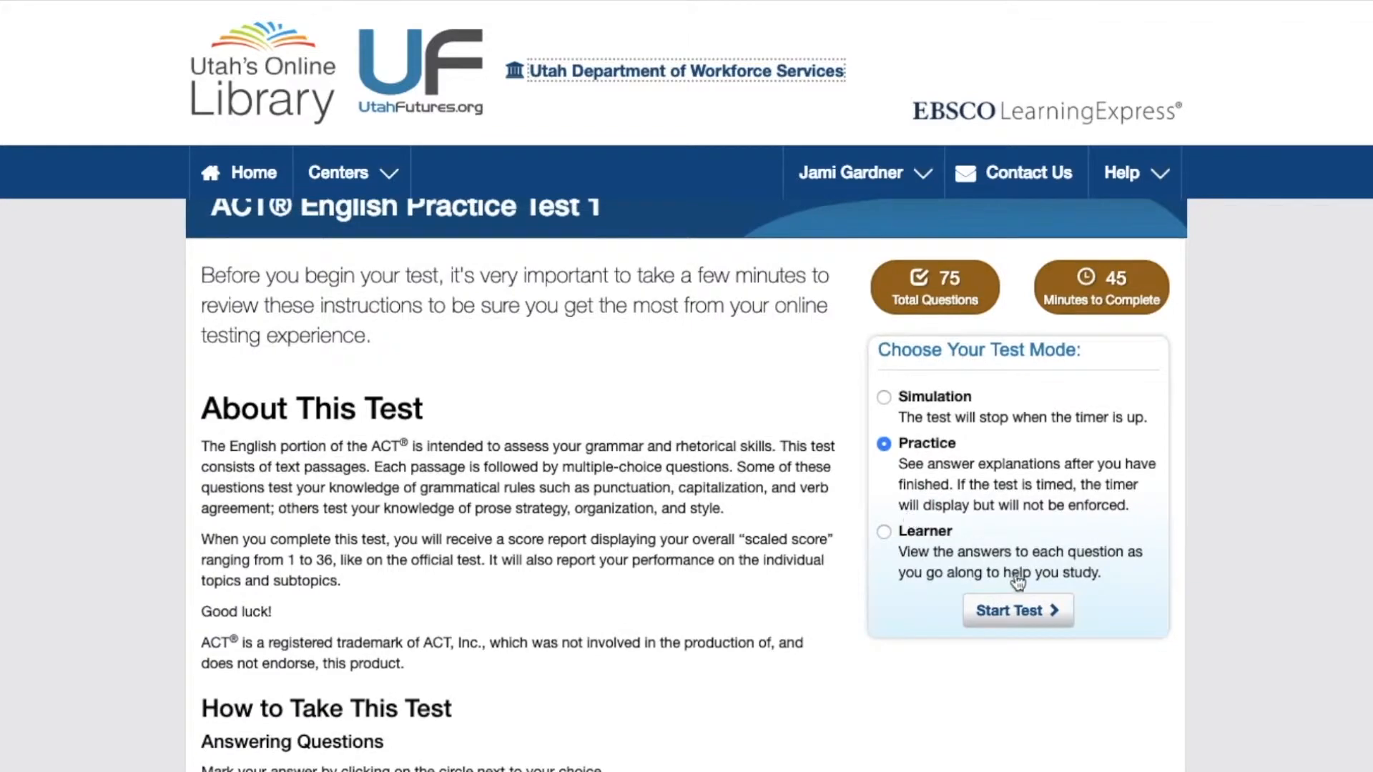
click(1023, 615)
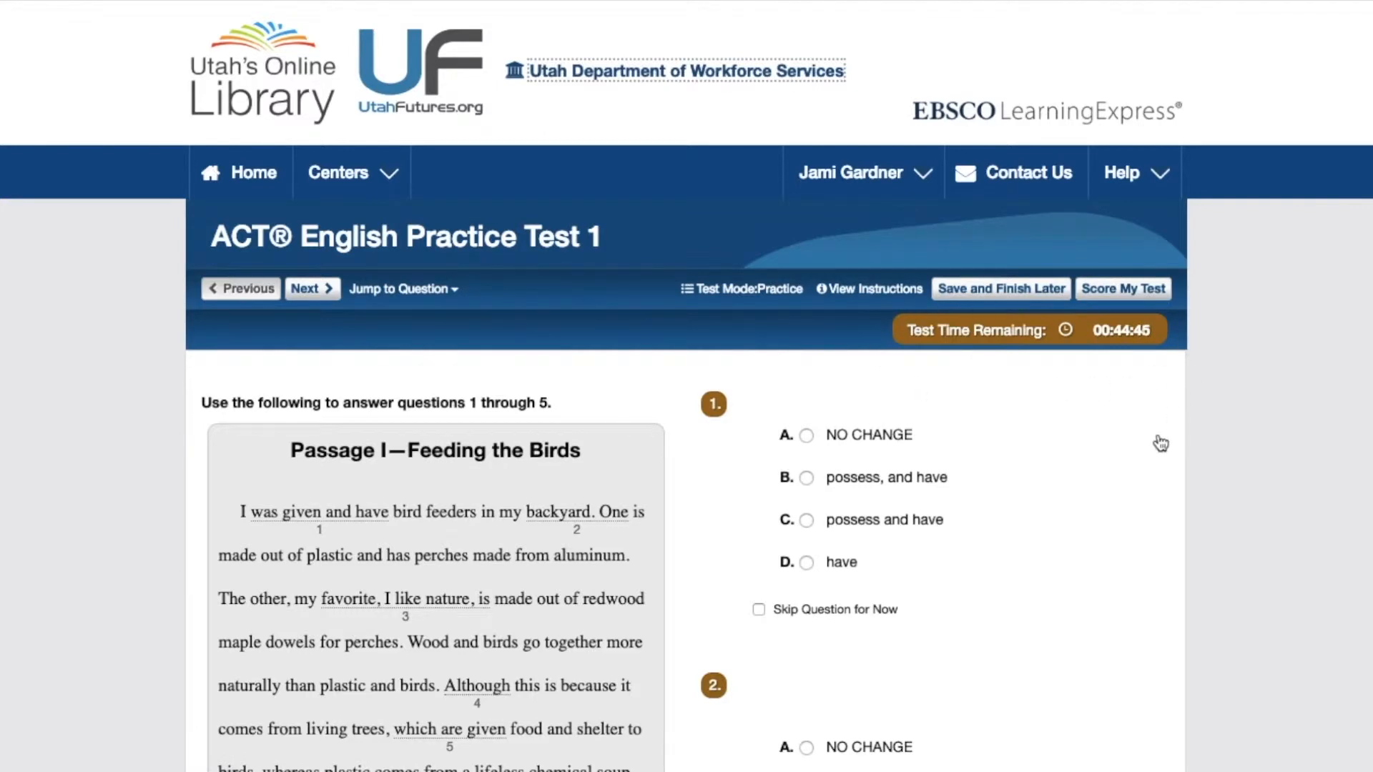
Answer questions 1 through 5 of the Feeding the Birds passage with B, C, D, C and D
scroll(1159, 441, down, 1)
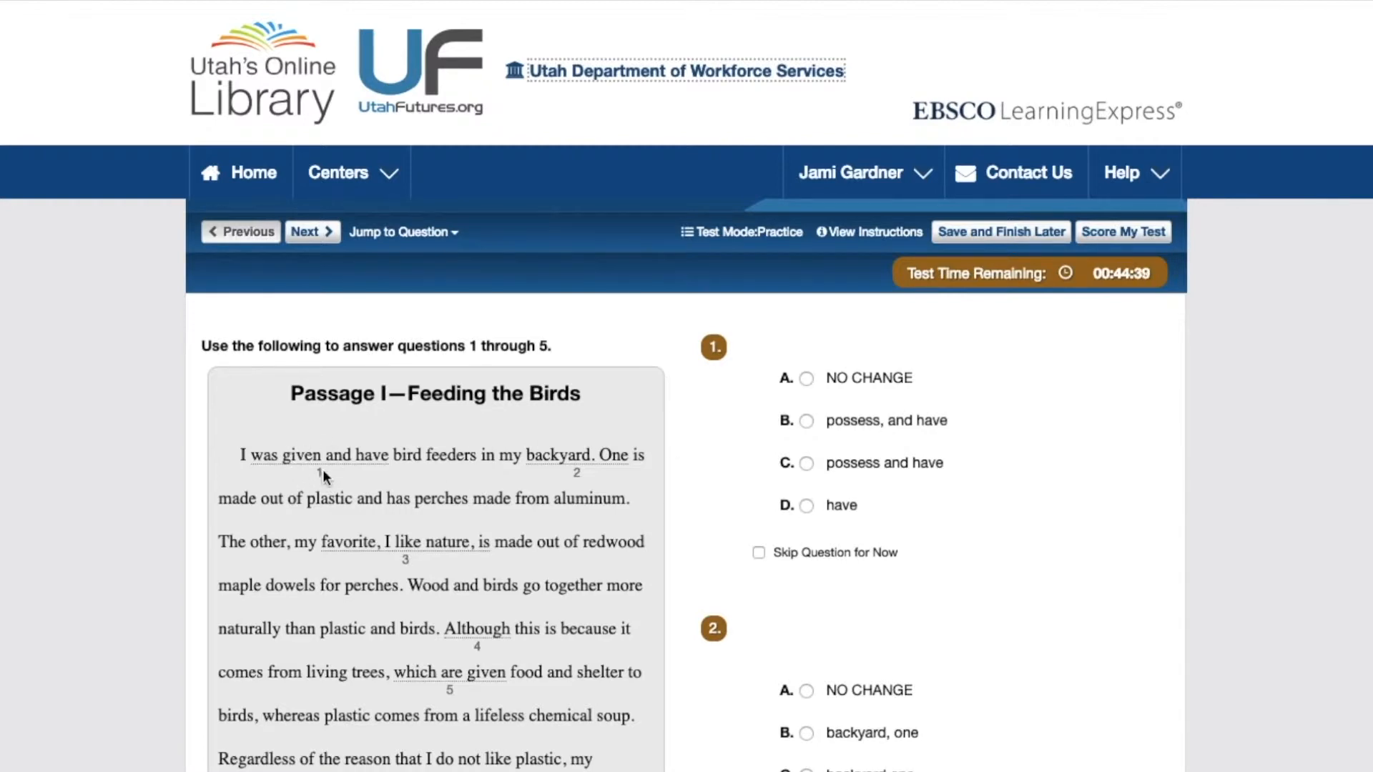
click(807, 422)
scroll(986, 464, down, 2)
scroll(986, 464, down, 3)
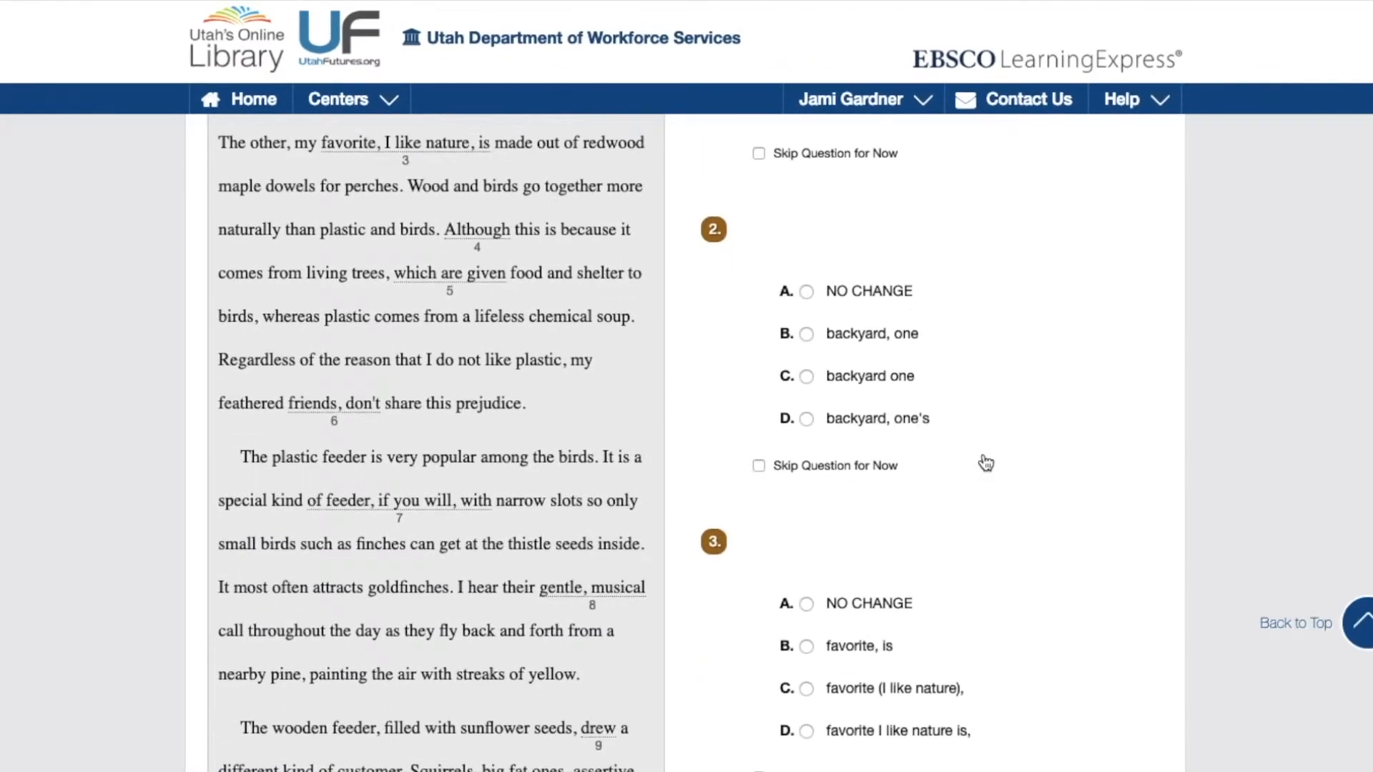
click(807, 374)
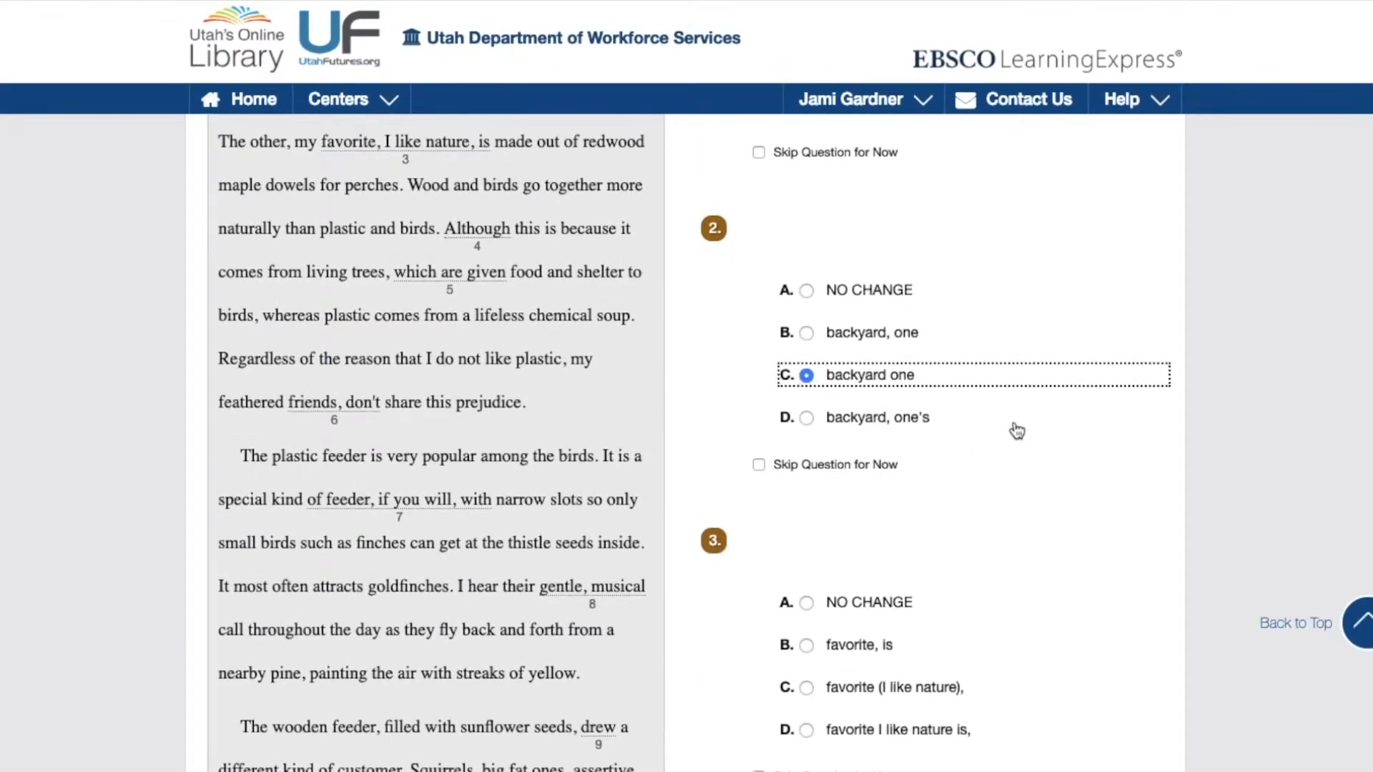
scroll(1015, 427, down, 1)
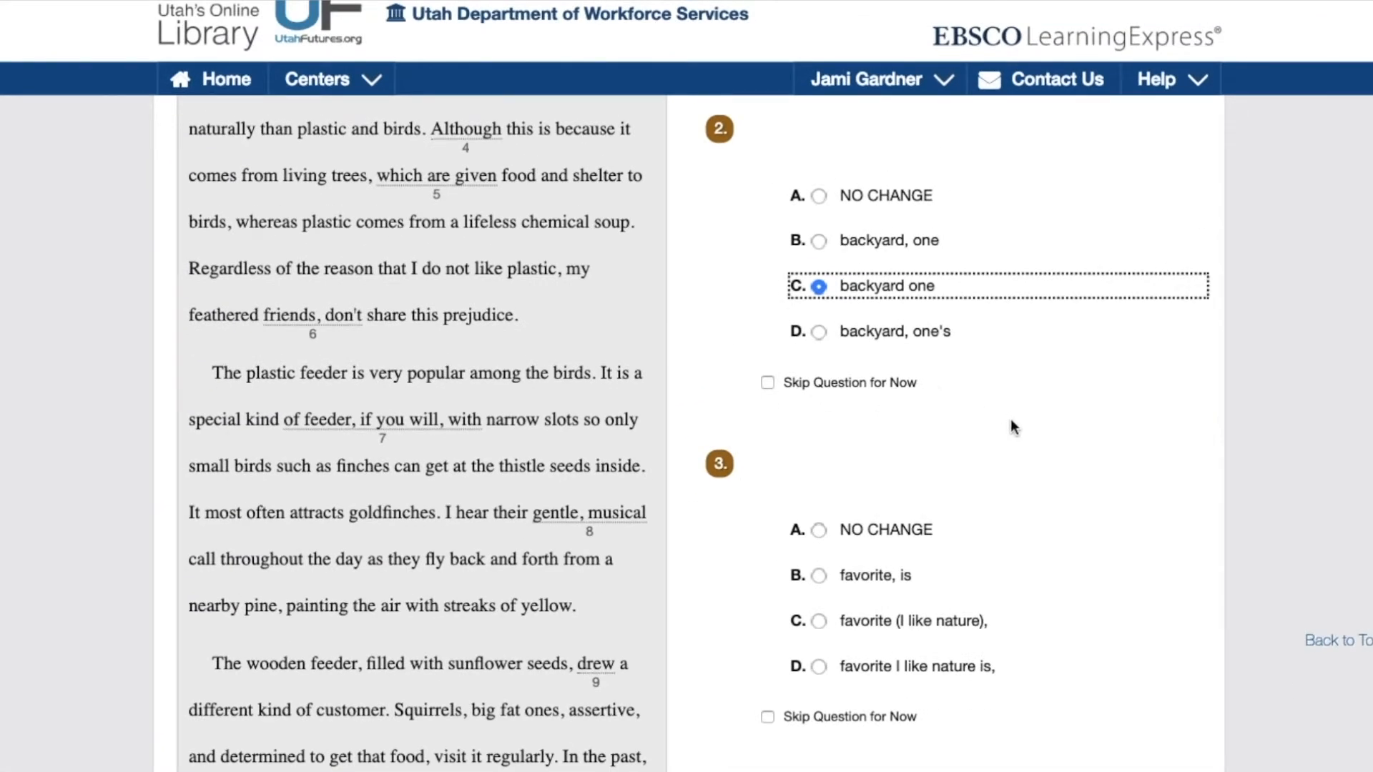
scroll(1012, 420, down, 5)
click(821, 460)
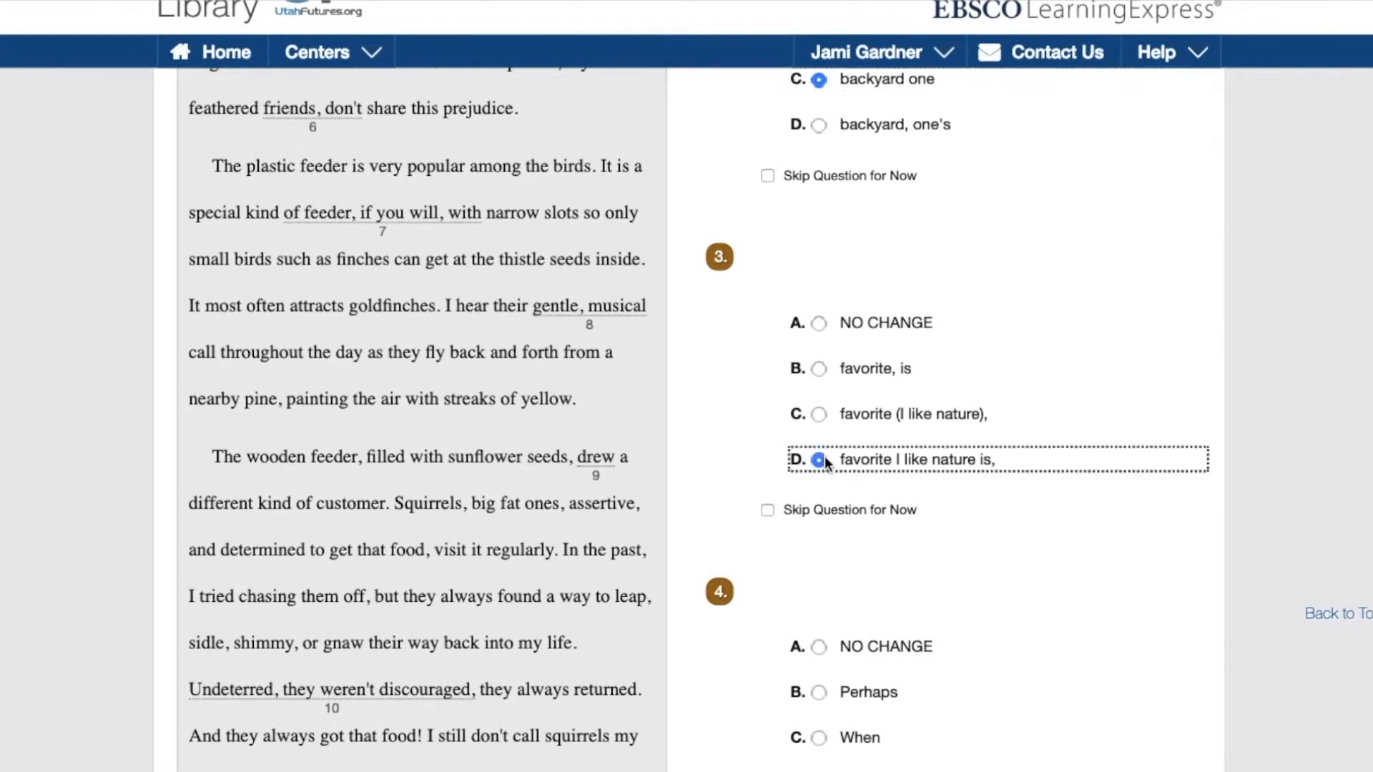
scroll(997, 445, down, 6)
click(819, 493)
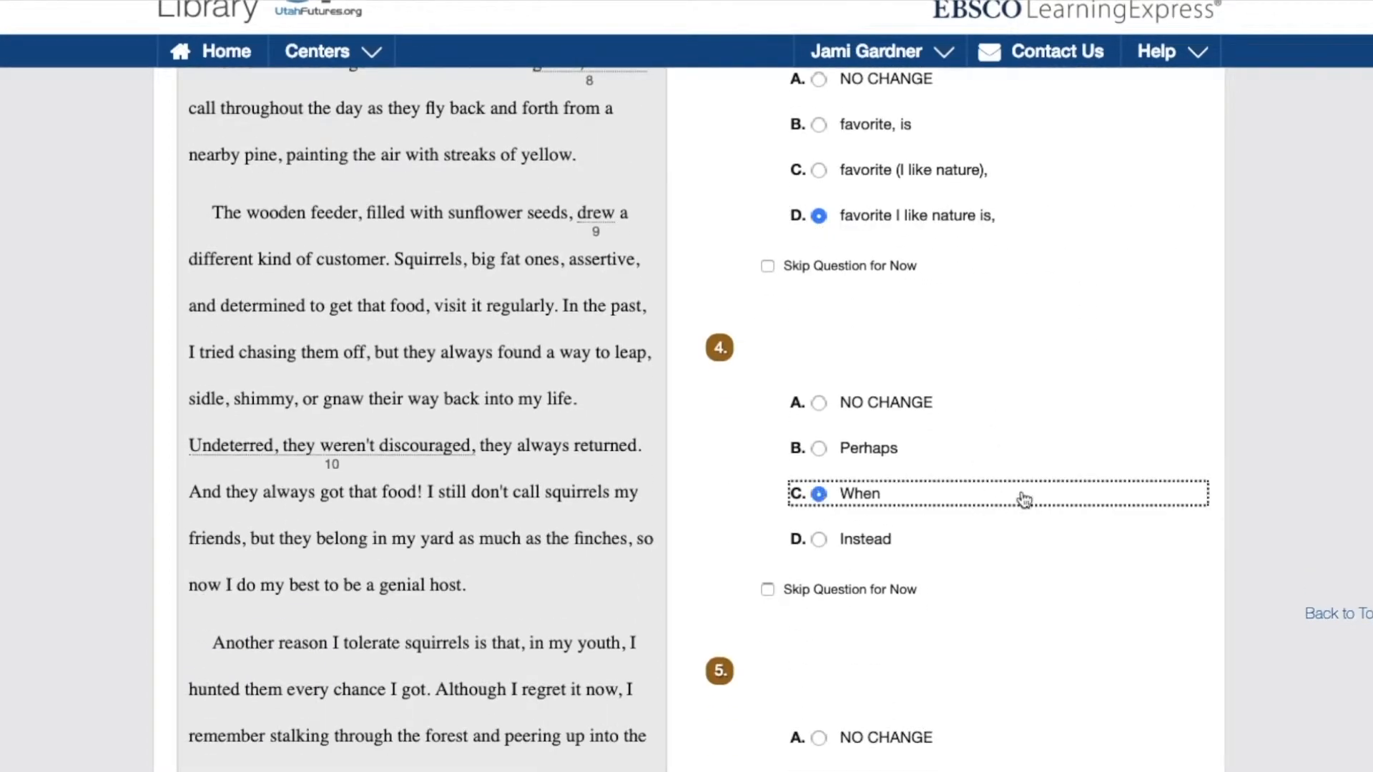
scroll(1023, 498, down, 8)
click(818, 540)
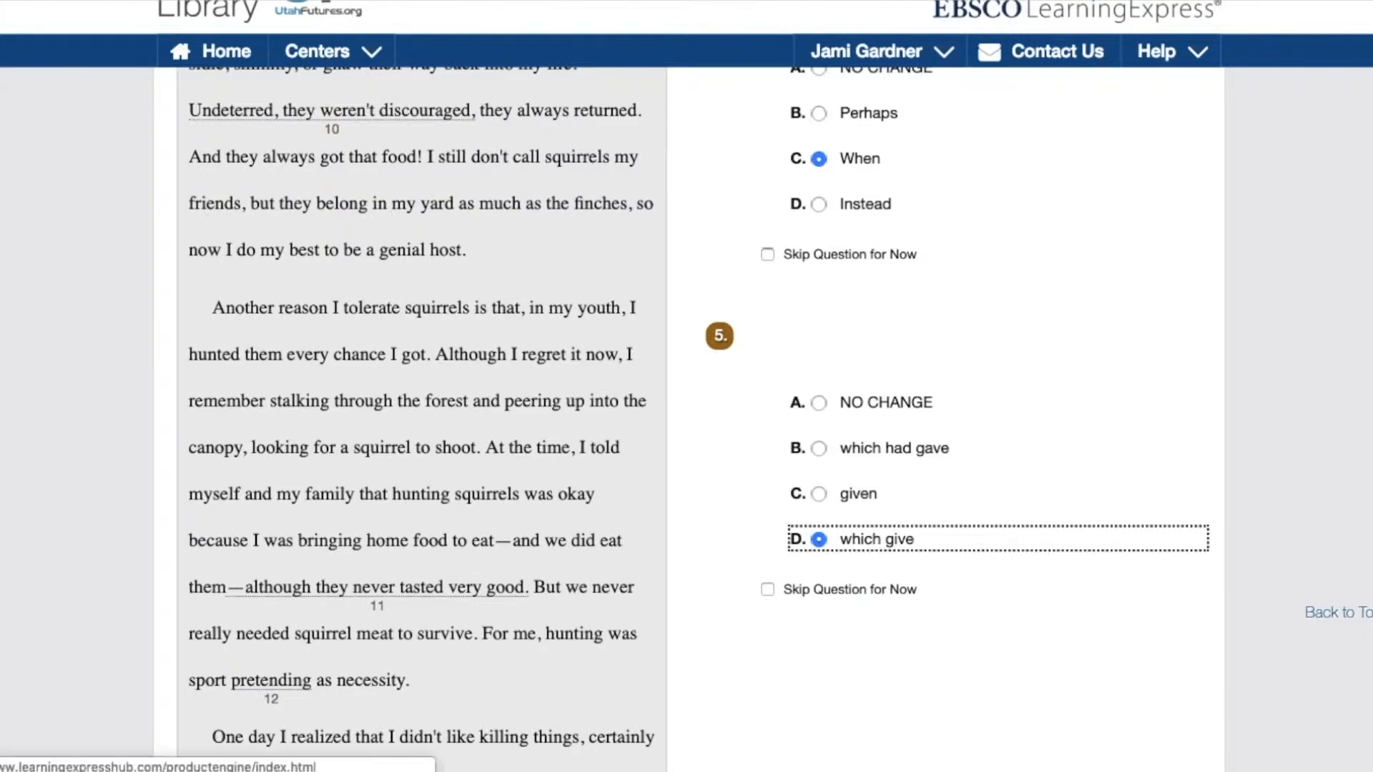
Advance to questions 6 through 10, answer question 6 with C, 7 with B and 9 with C, and mark question 8 as skipped
click(1349, 612)
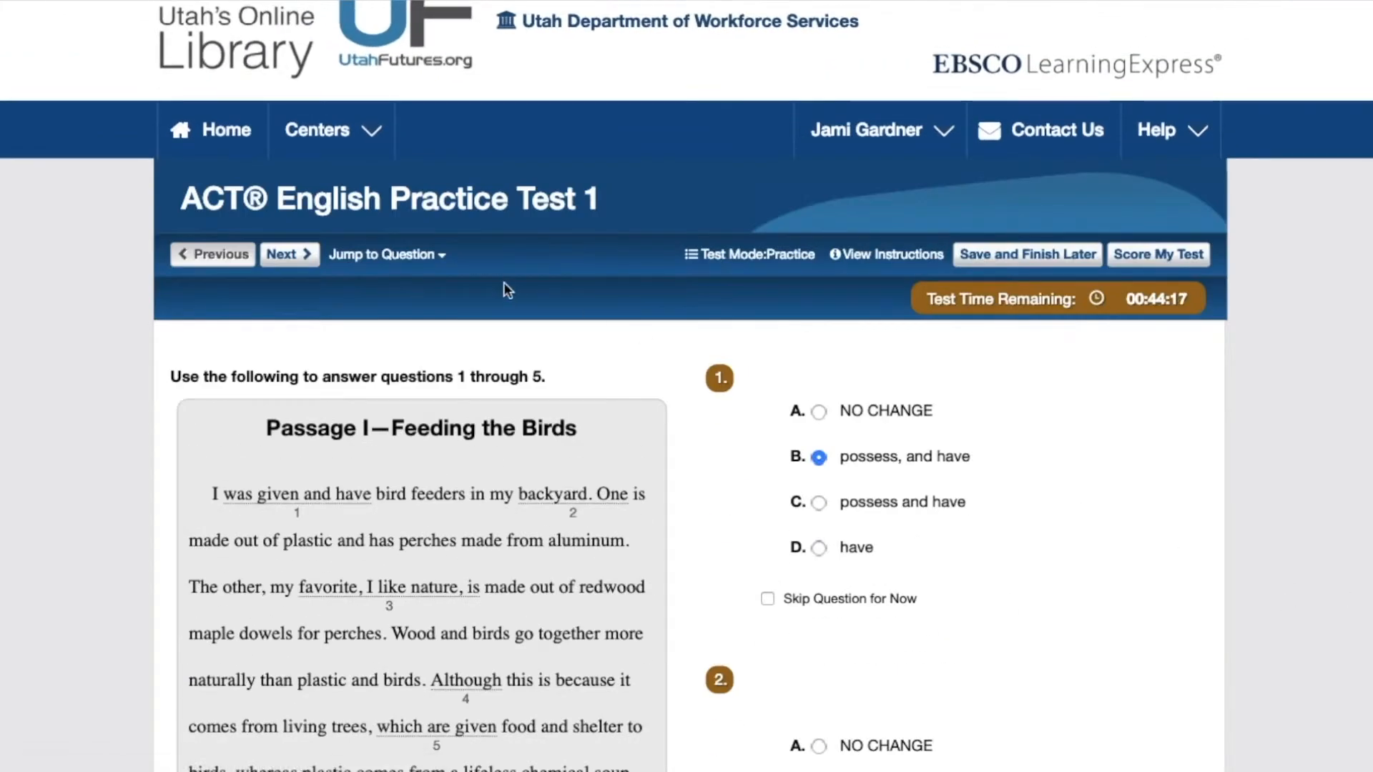
click(294, 263)
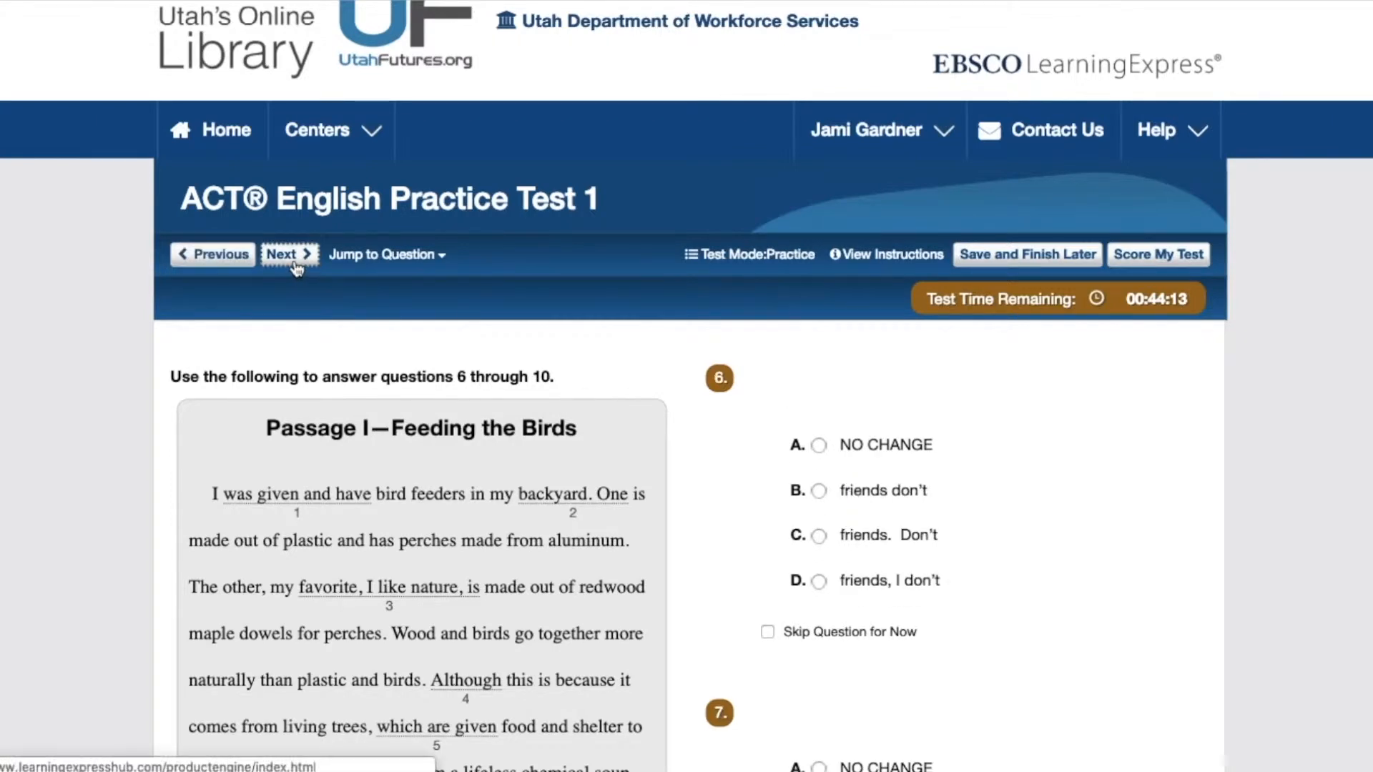
scroll(1063, 505, down, 3)
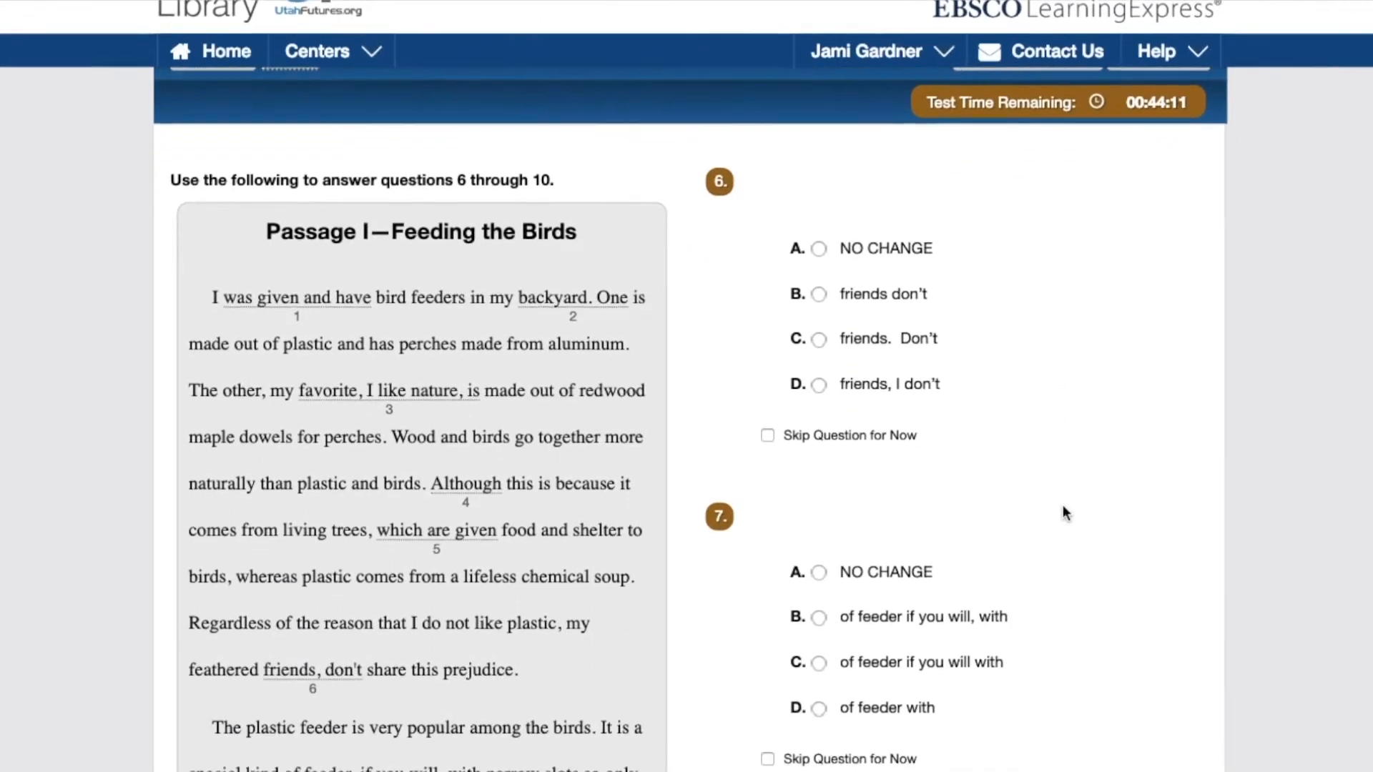
click(821, 344)
click(822, 628)
scroll(1020, 571, down, 6)
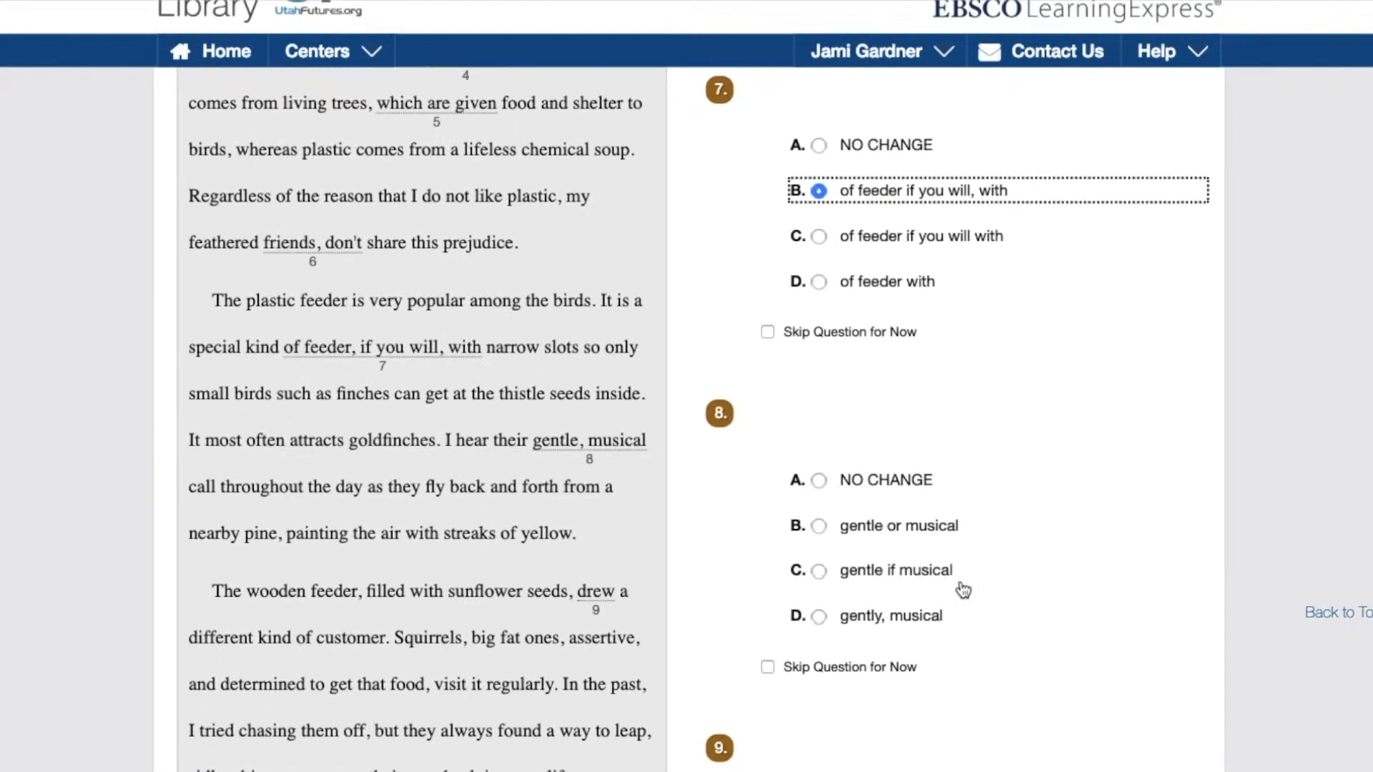
click(768, 666)
scroll(999, 594, down, 5)
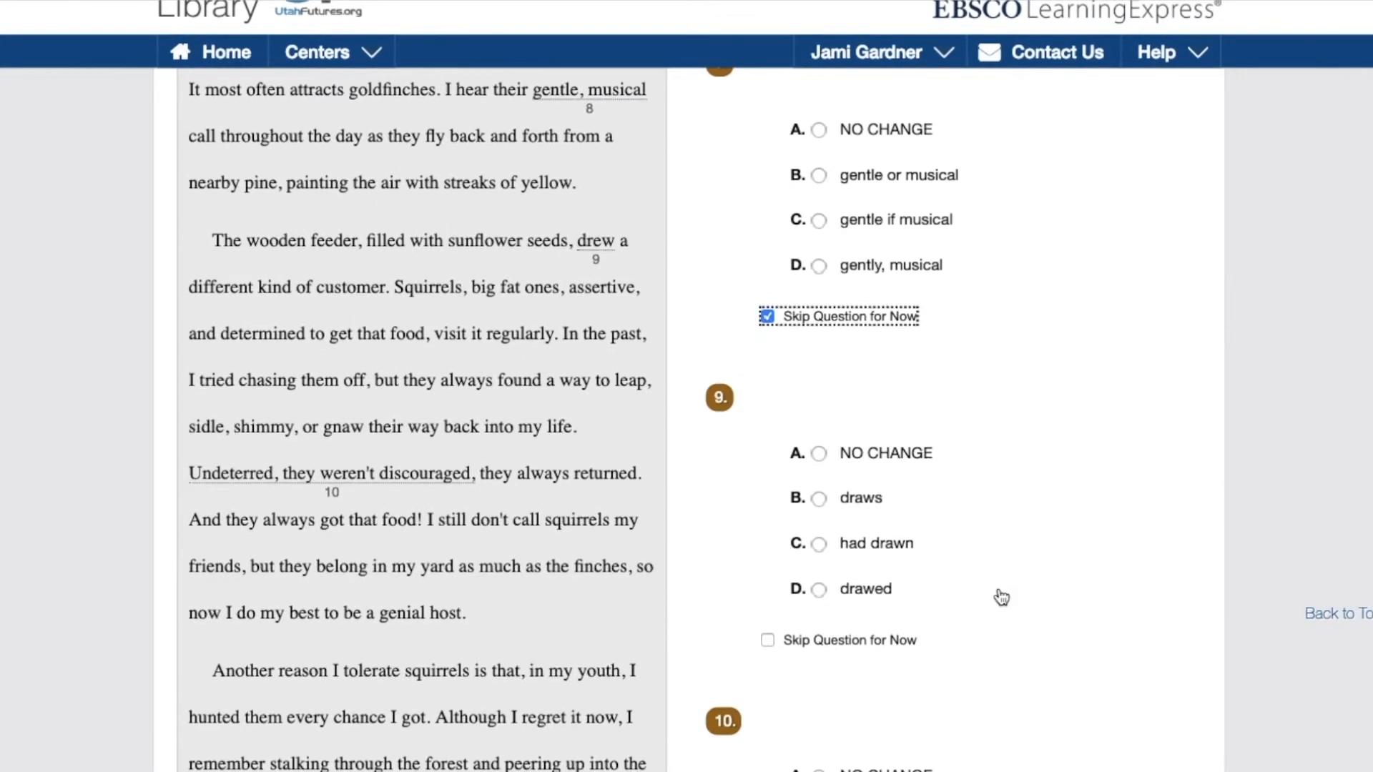
click(823, 547)
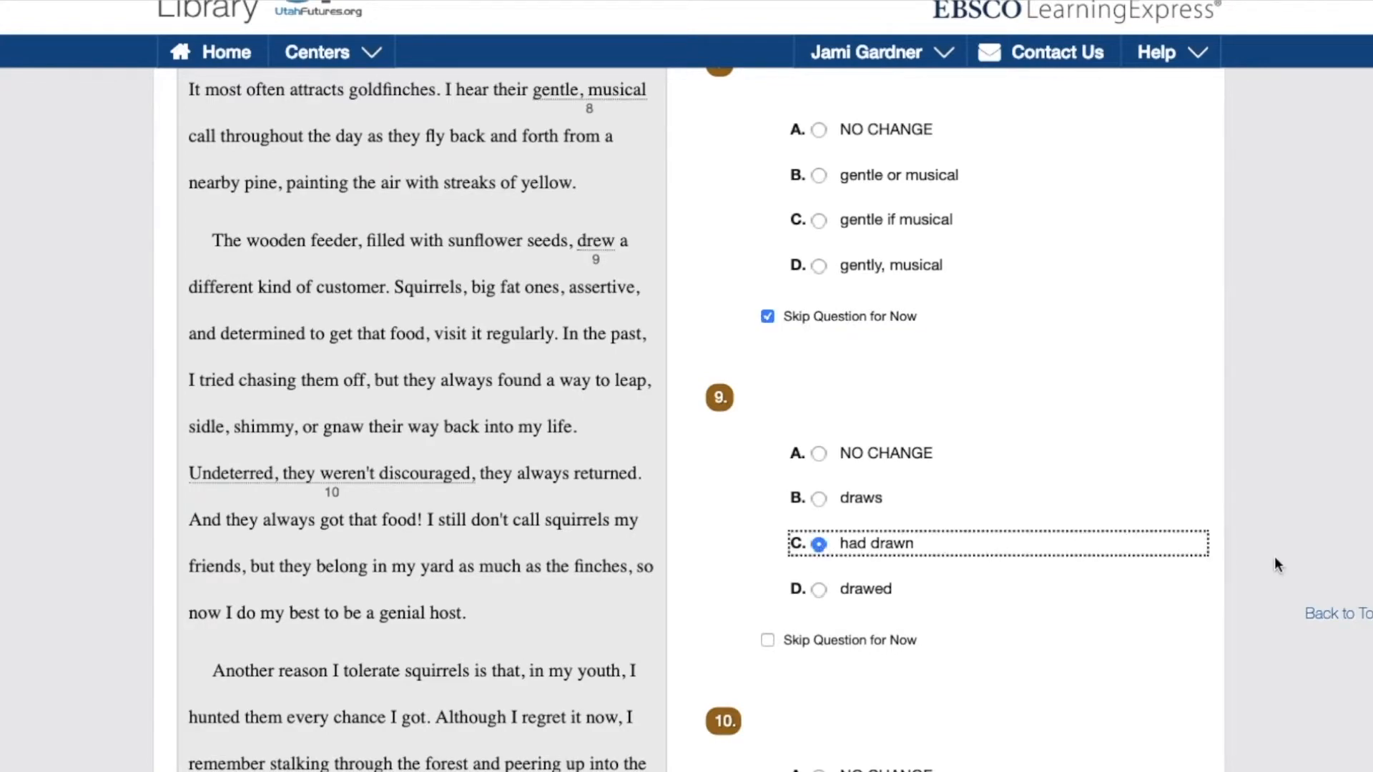
scroll(1275, 560, down, 5)
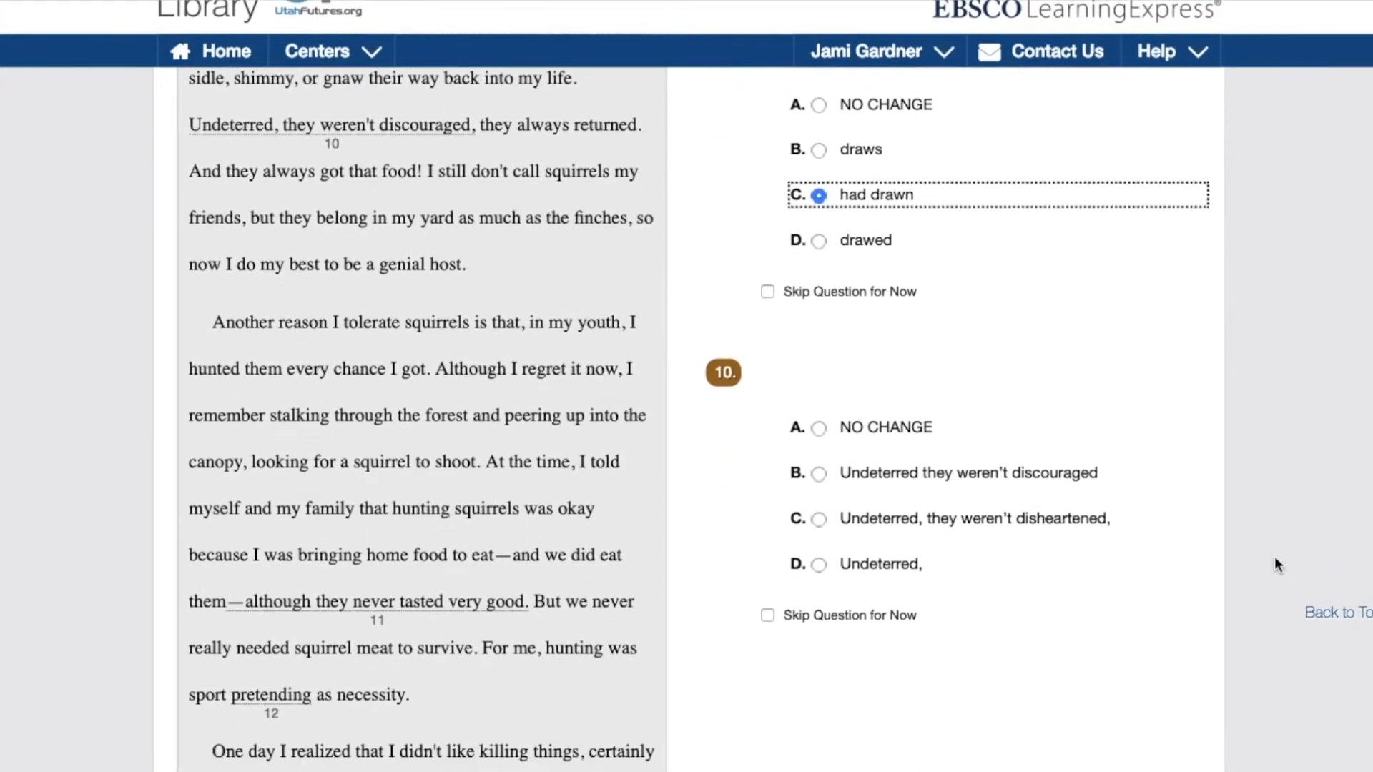
Submit ACT English Practice Test 1 for scoring and confirm saving and scoring it
scroll(268, 238, up, 20)
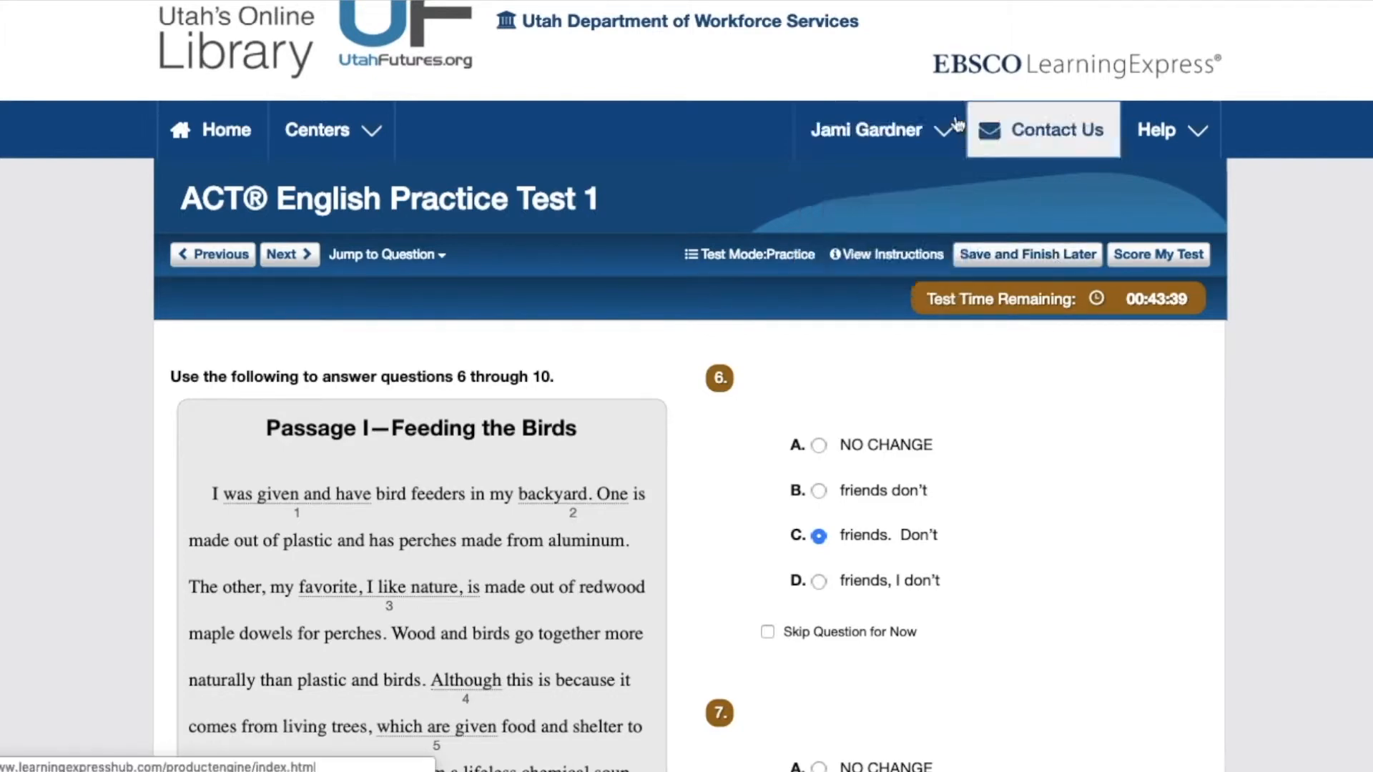
mouse_move(819, 138)
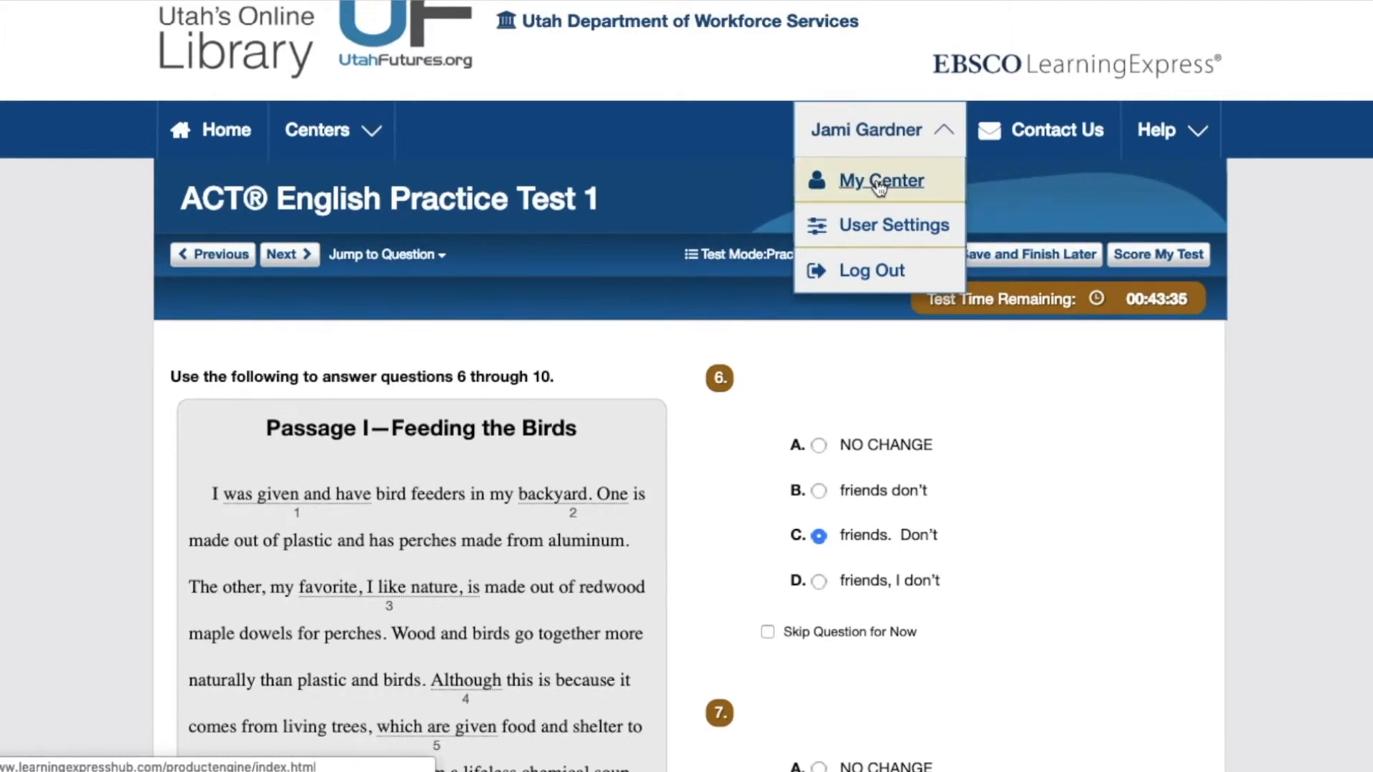
click(1184, 257)
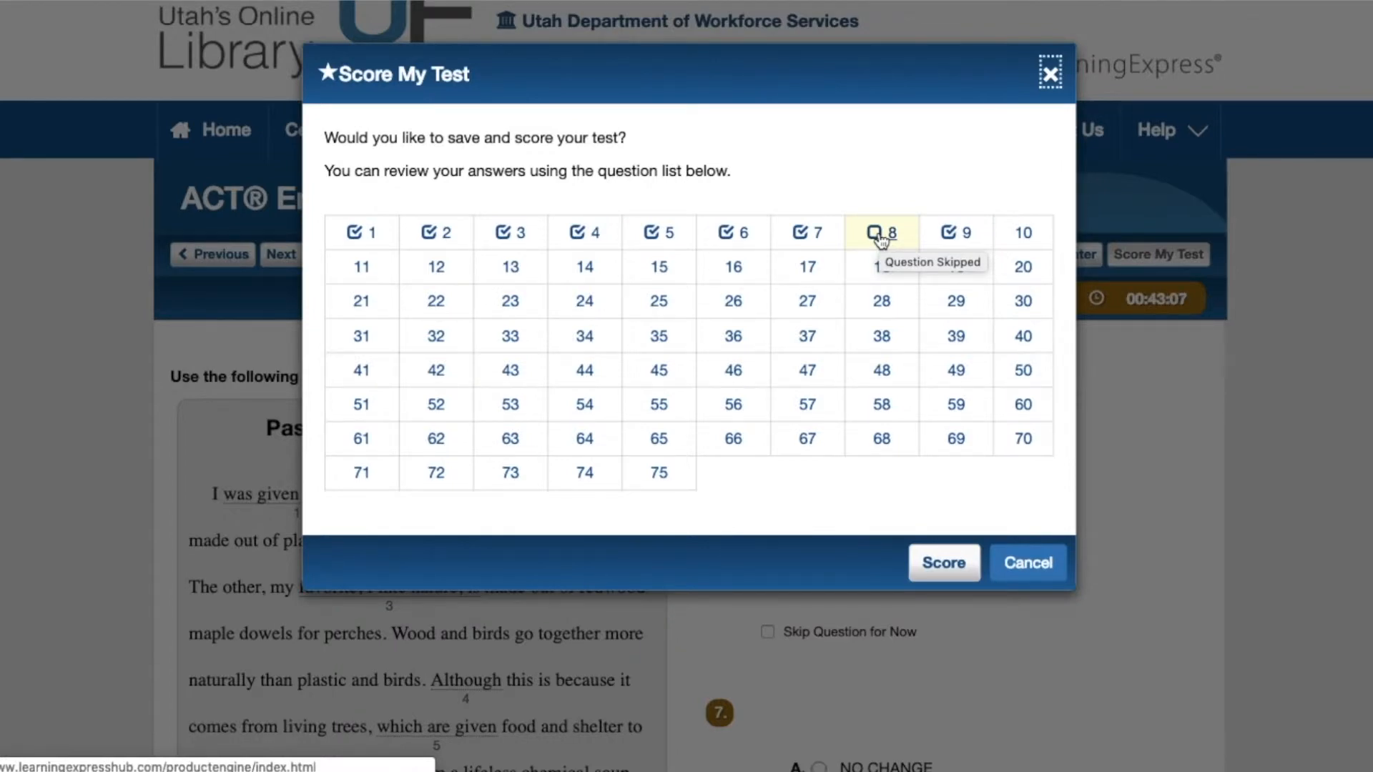
click(938, 565)
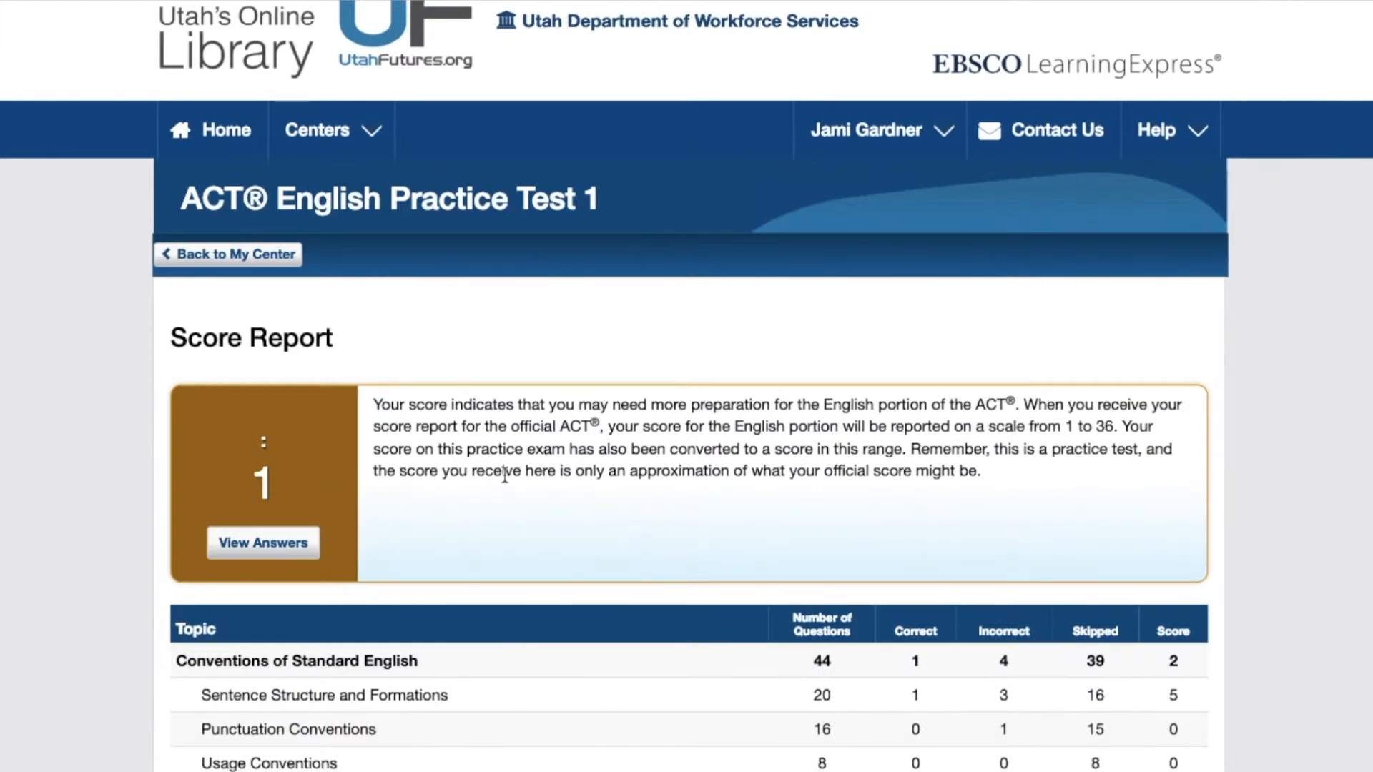
Open the answer review from the score report and read the answer explanation for question 9
scroll(504, 474, down, 2)
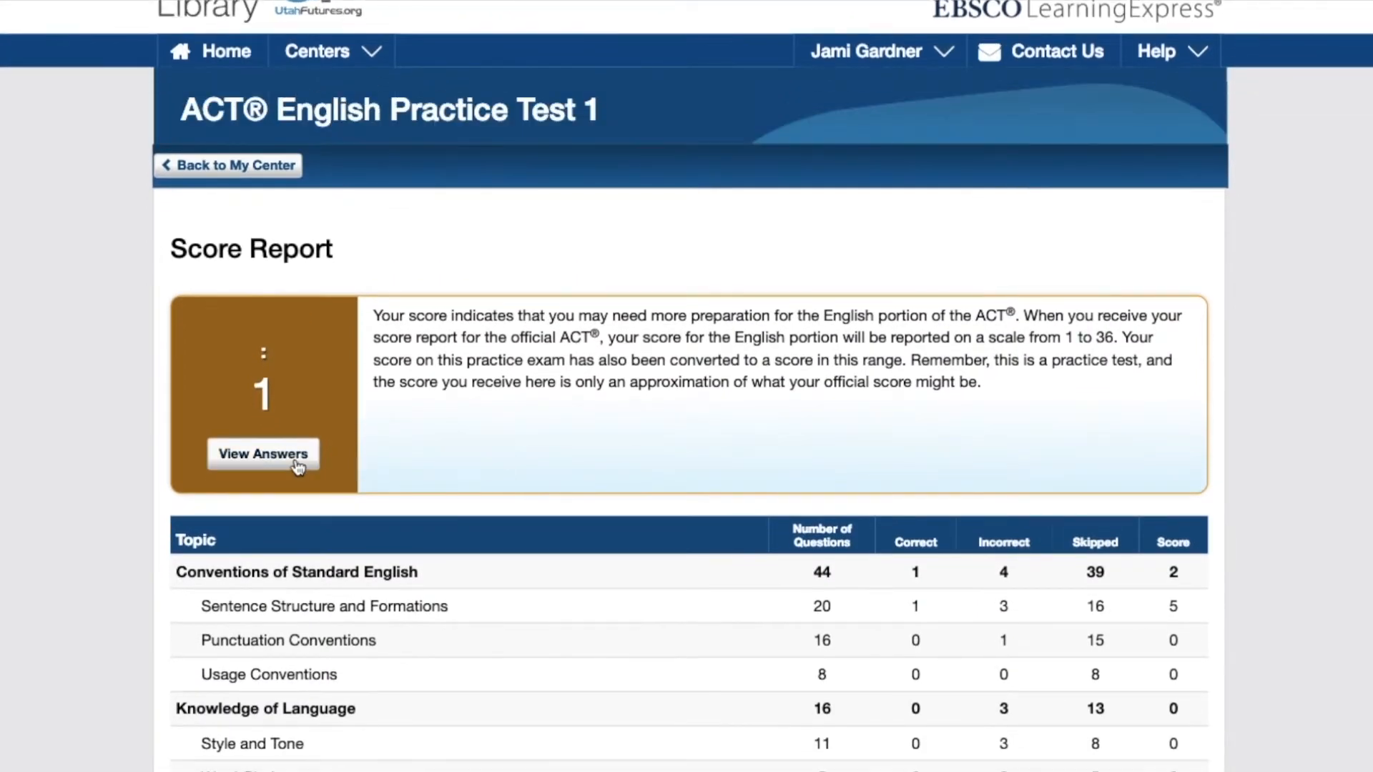
click(297, 467)
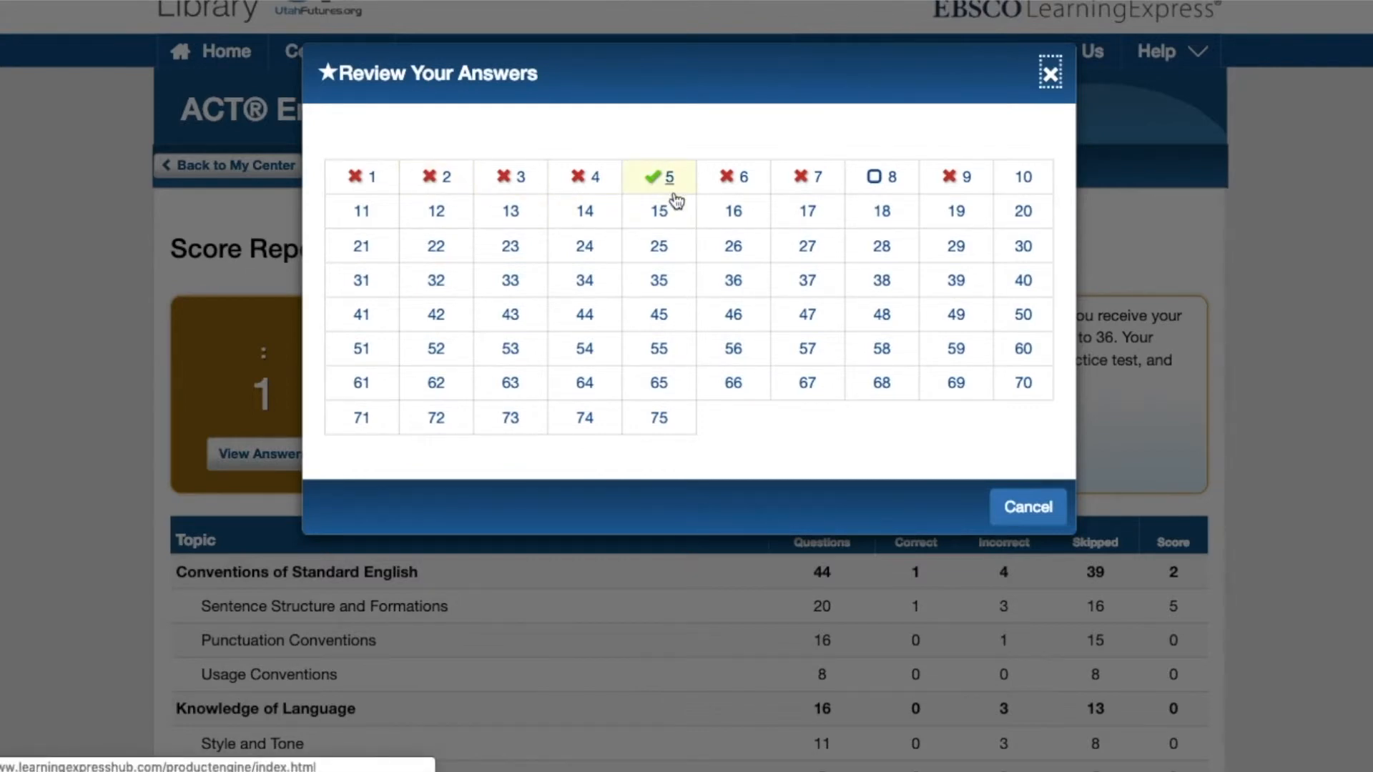
click(963, 182)
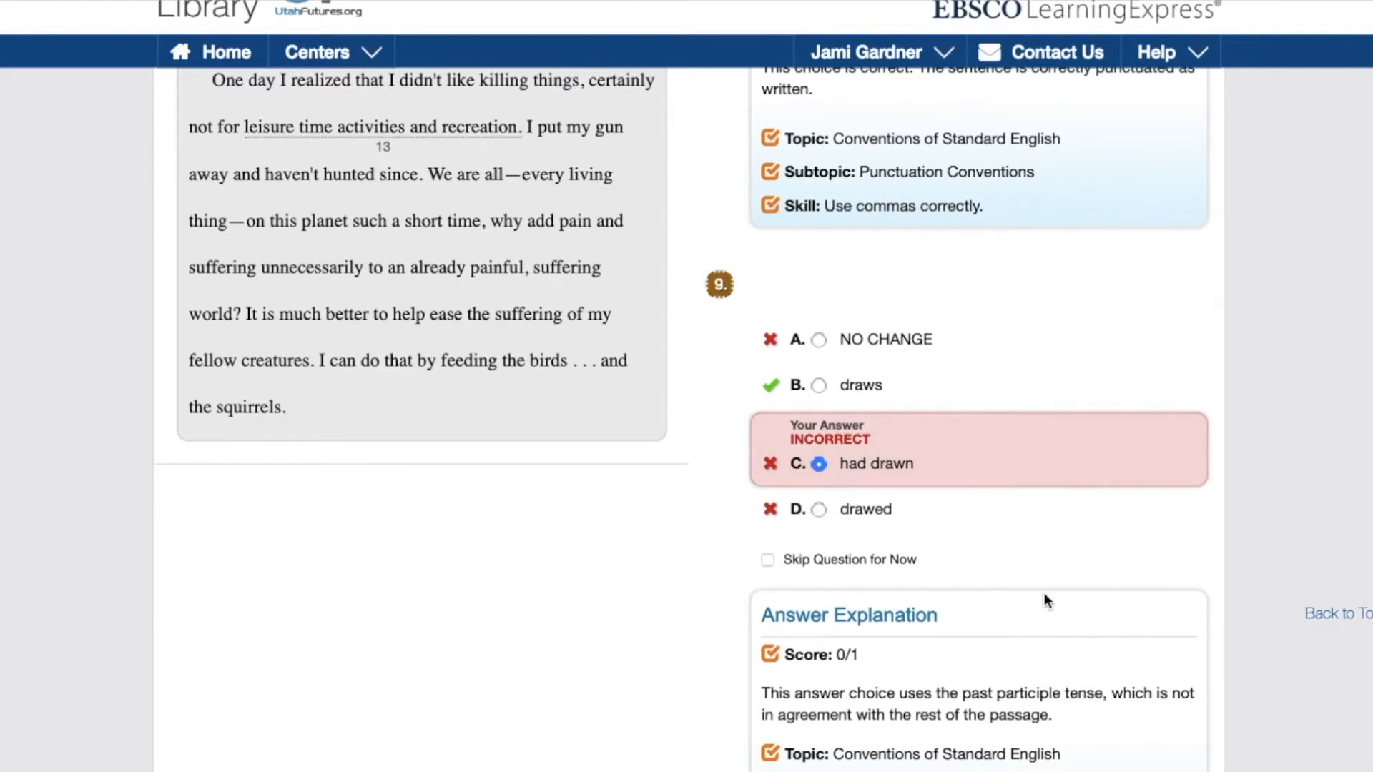
scroll(1127, 528, down, 2)
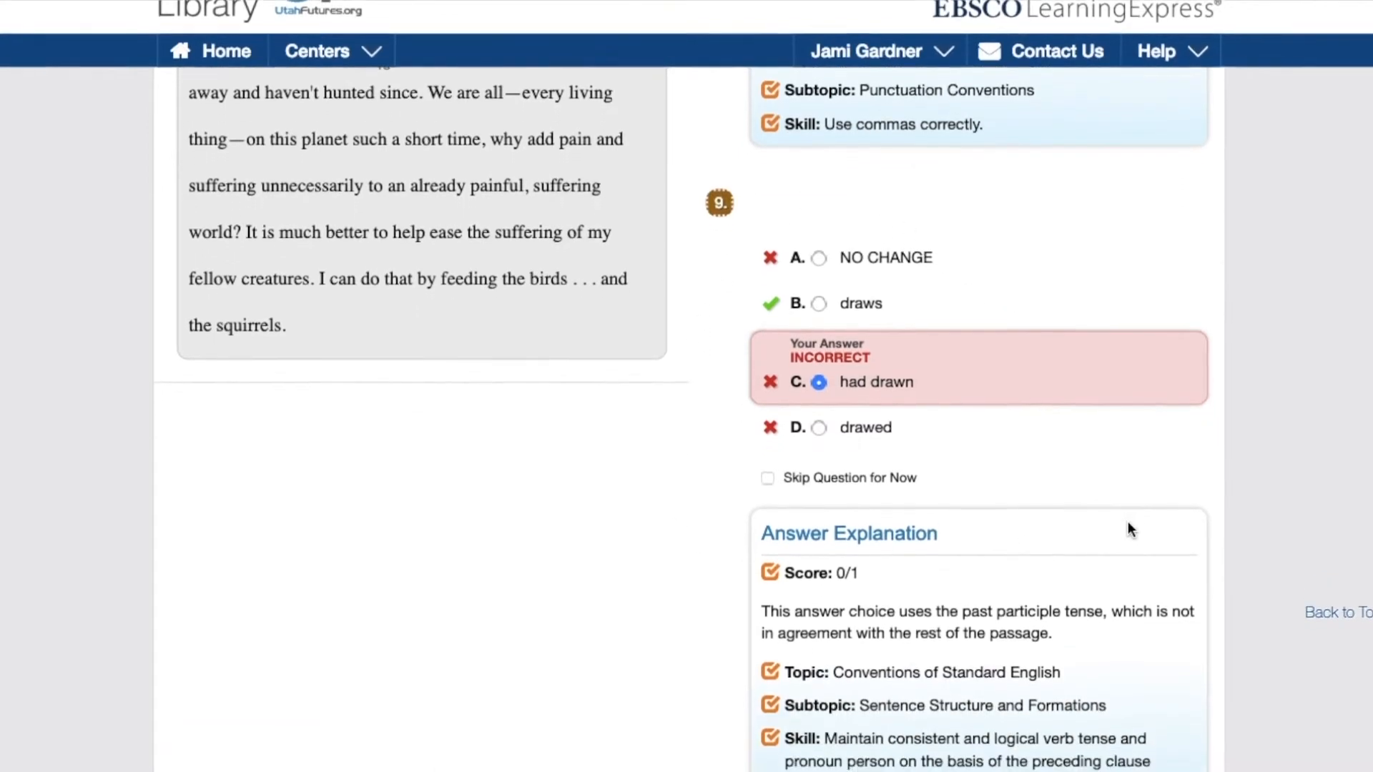
scroll(1128, 523, down, 3)
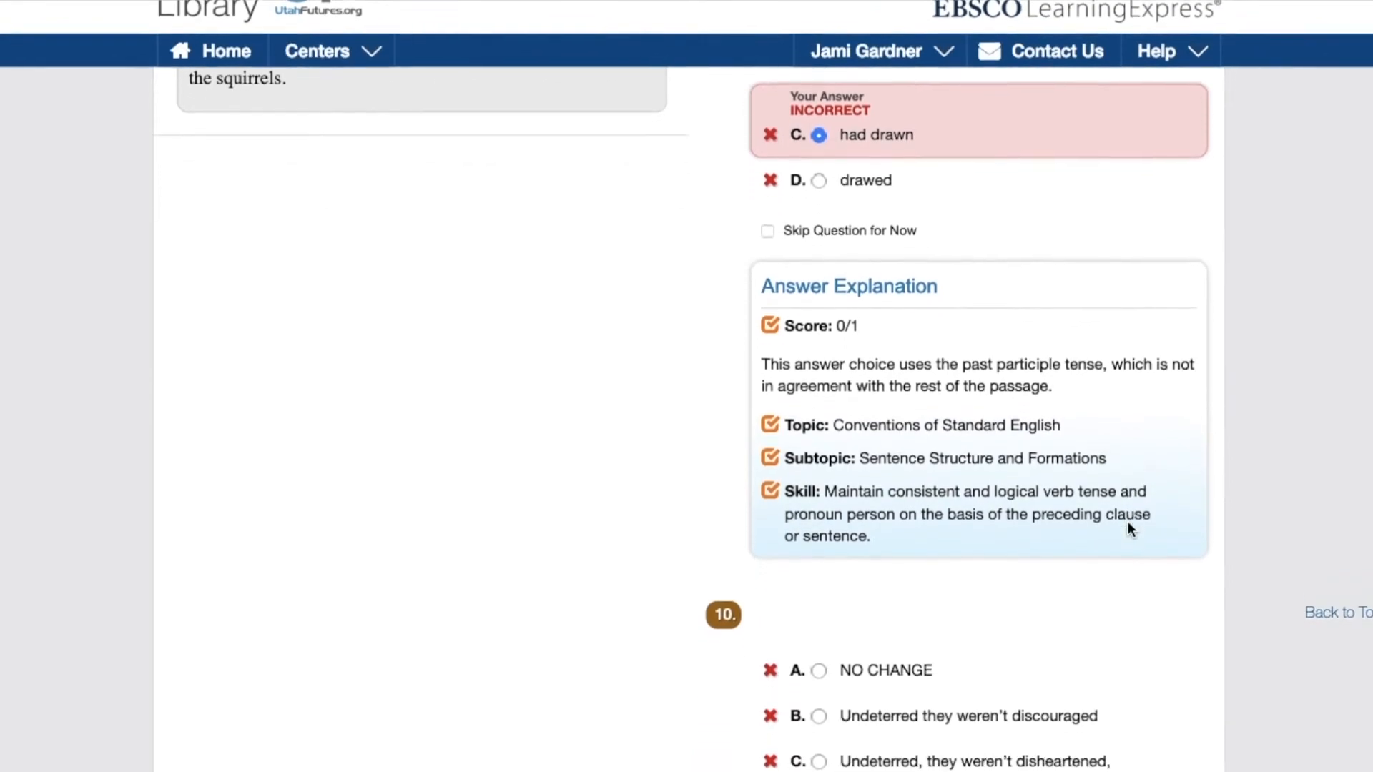
scroll(1128, 523, up, 8)
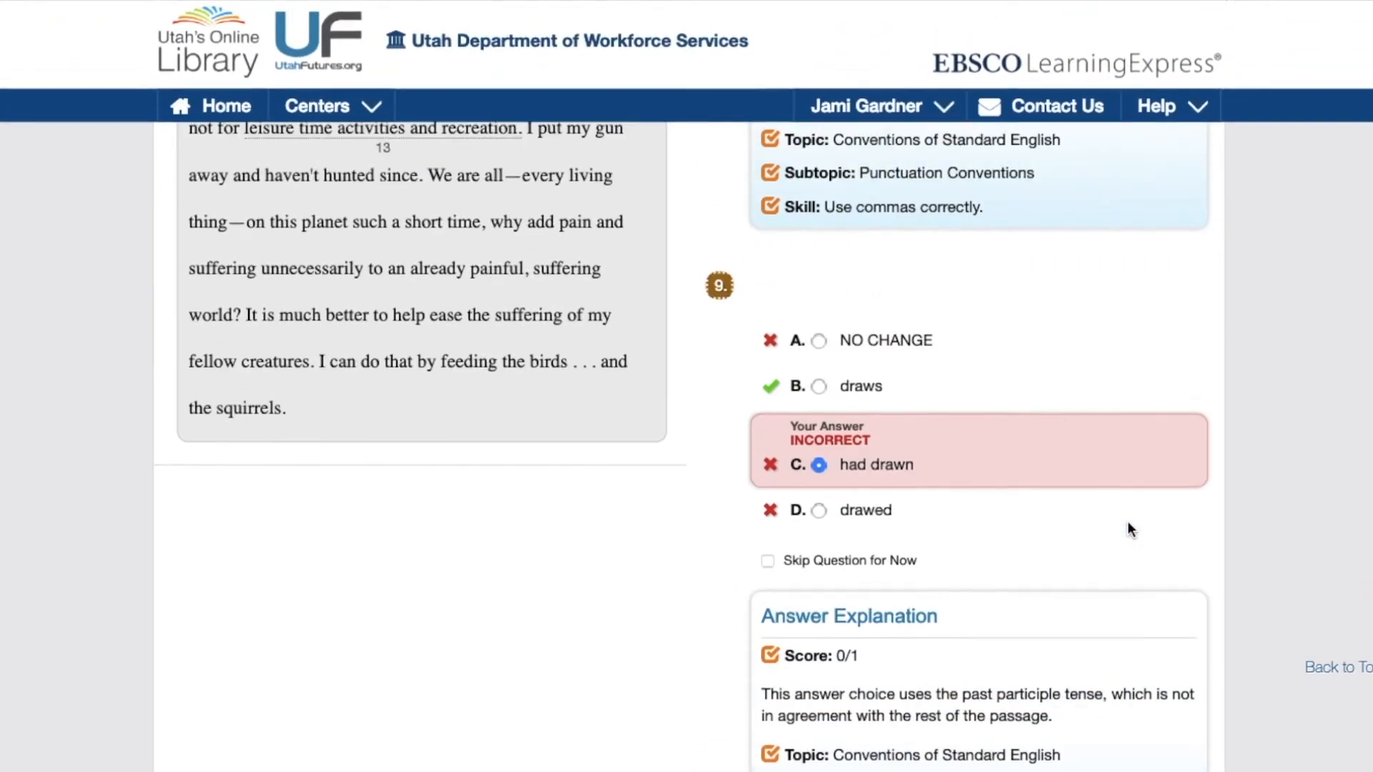
Return to the score report and examine its topic breakdown and the recommended tests and tutorials
scroll(1130, 531, up, 10)
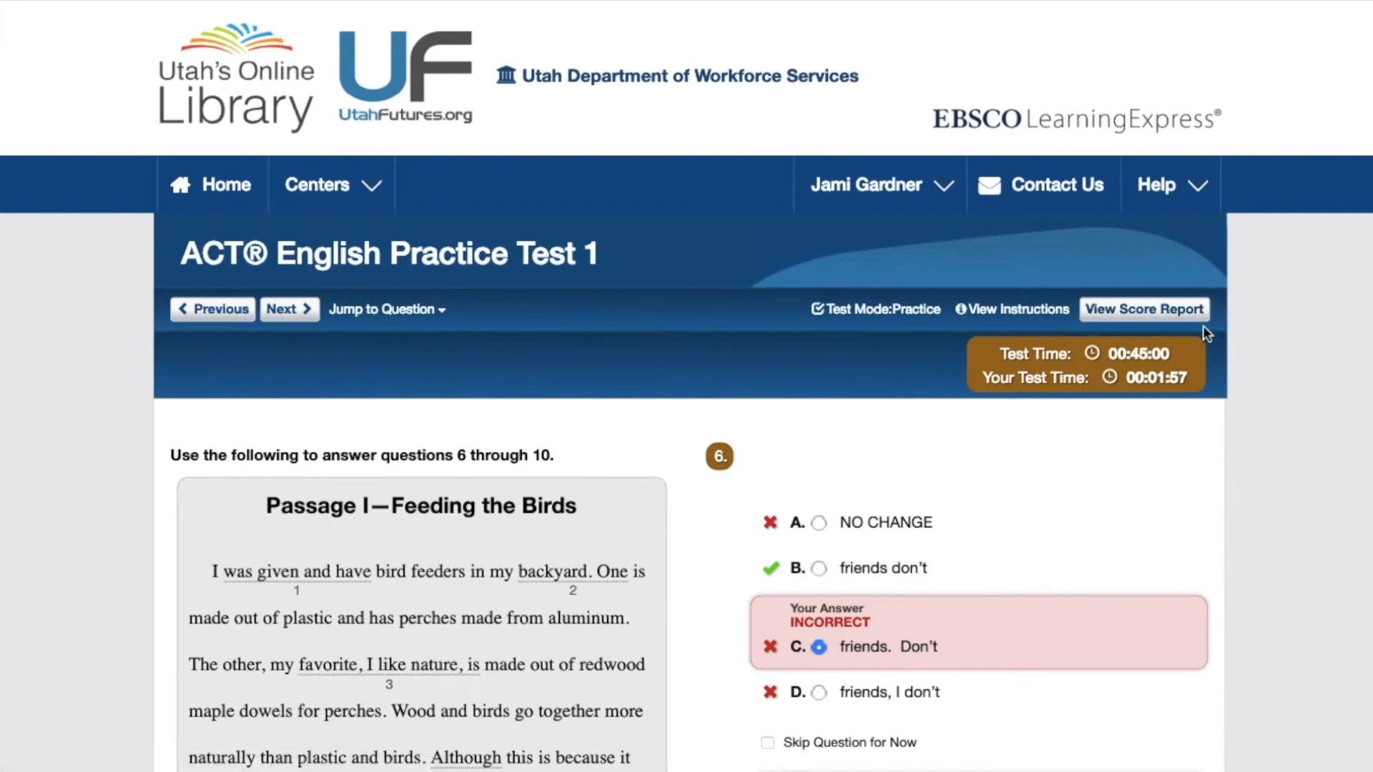
click(1163, 309)
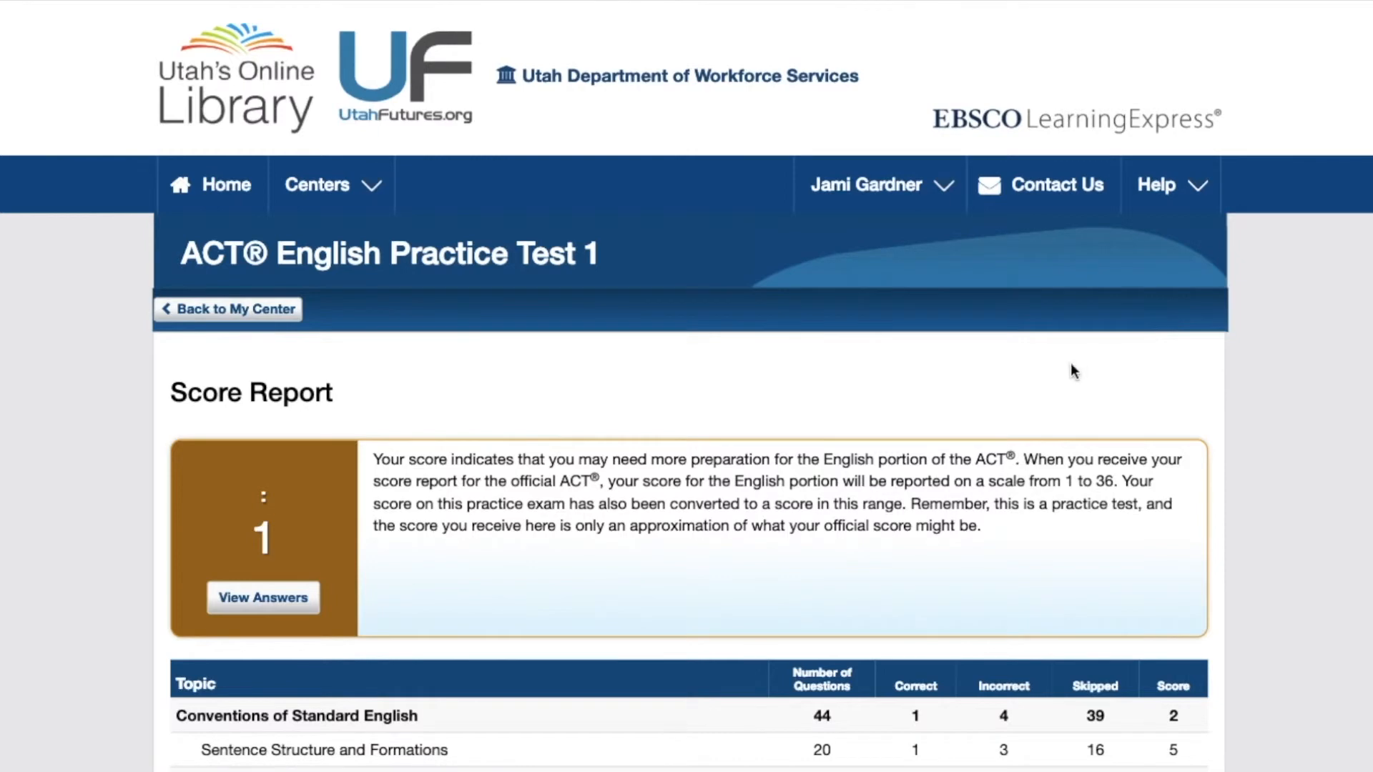
scroll(1063, 372, down, 3)
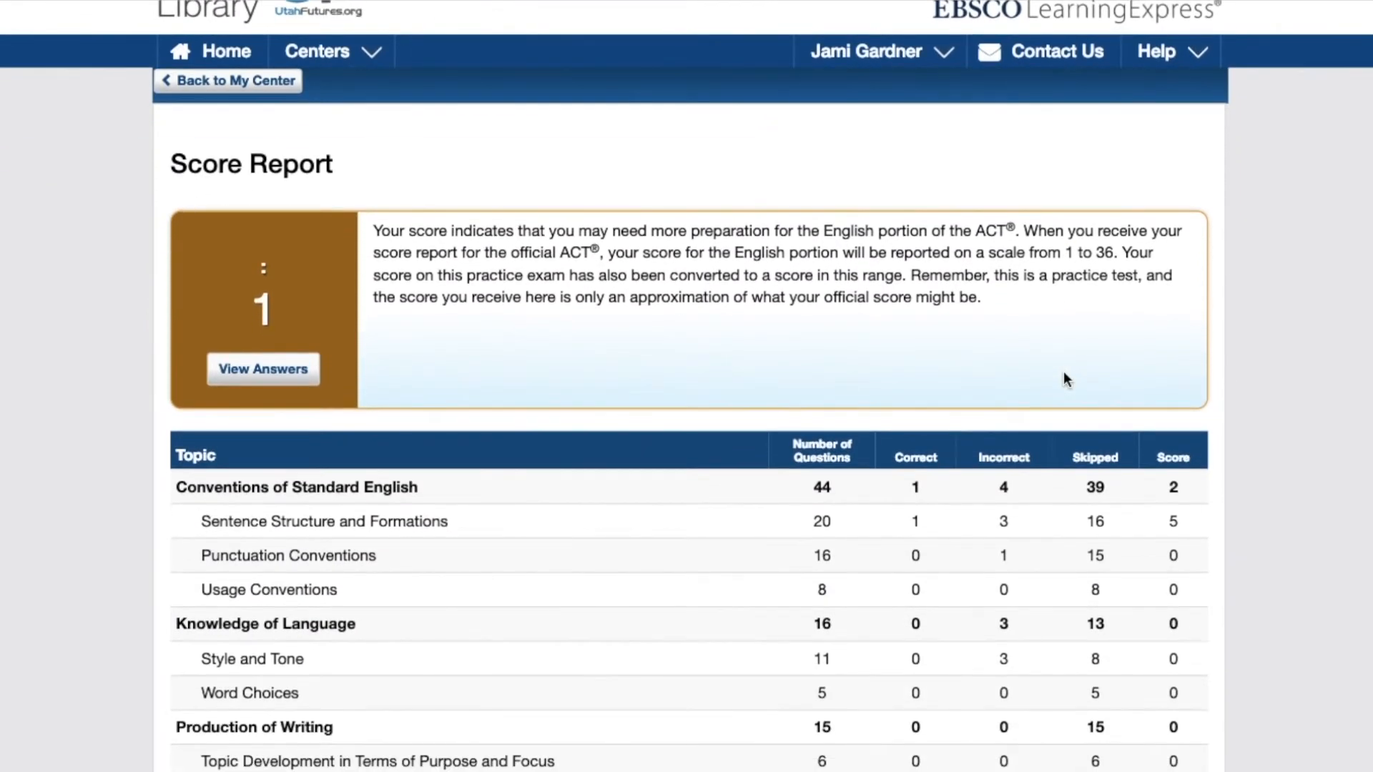
scroll(1063, 373, down, 4)
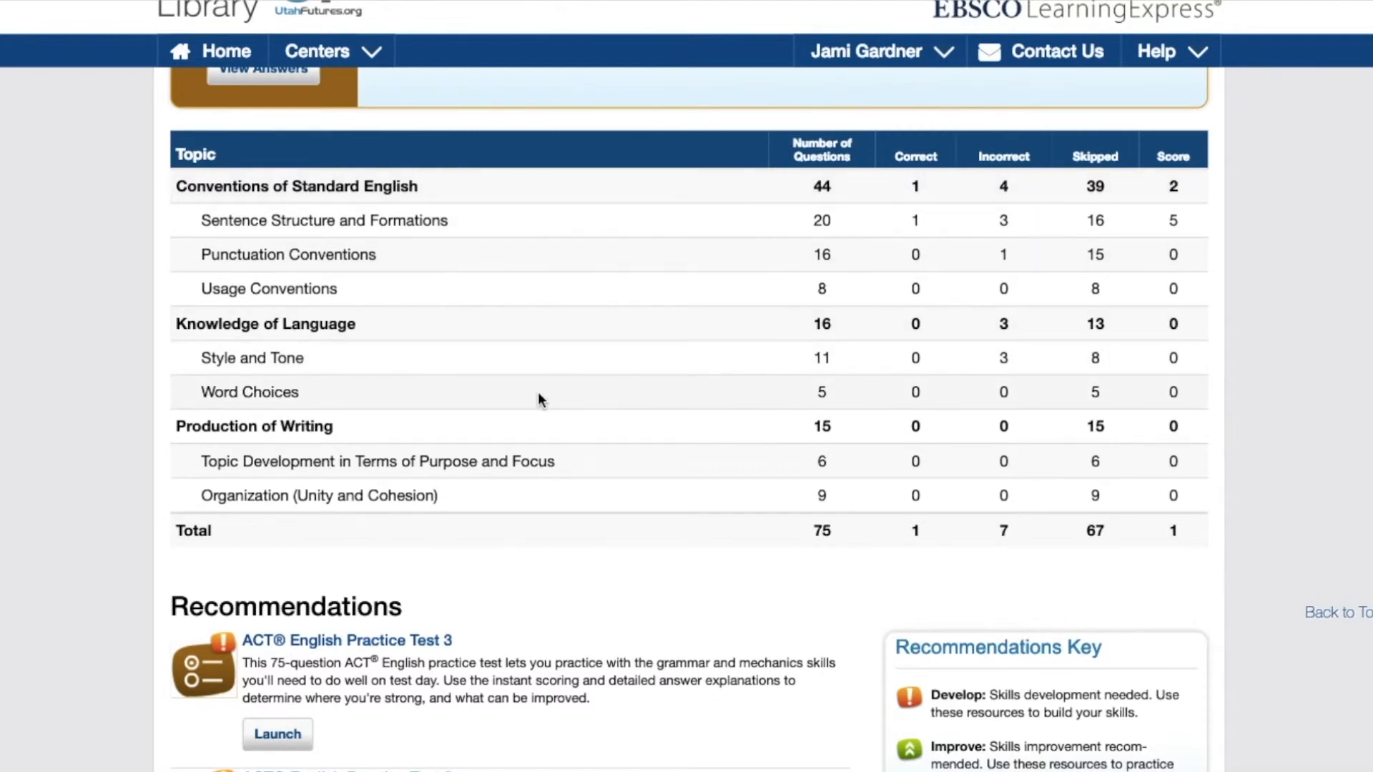
scroll(540, 398, down, 5)
scroll(538, 398, down, 2)
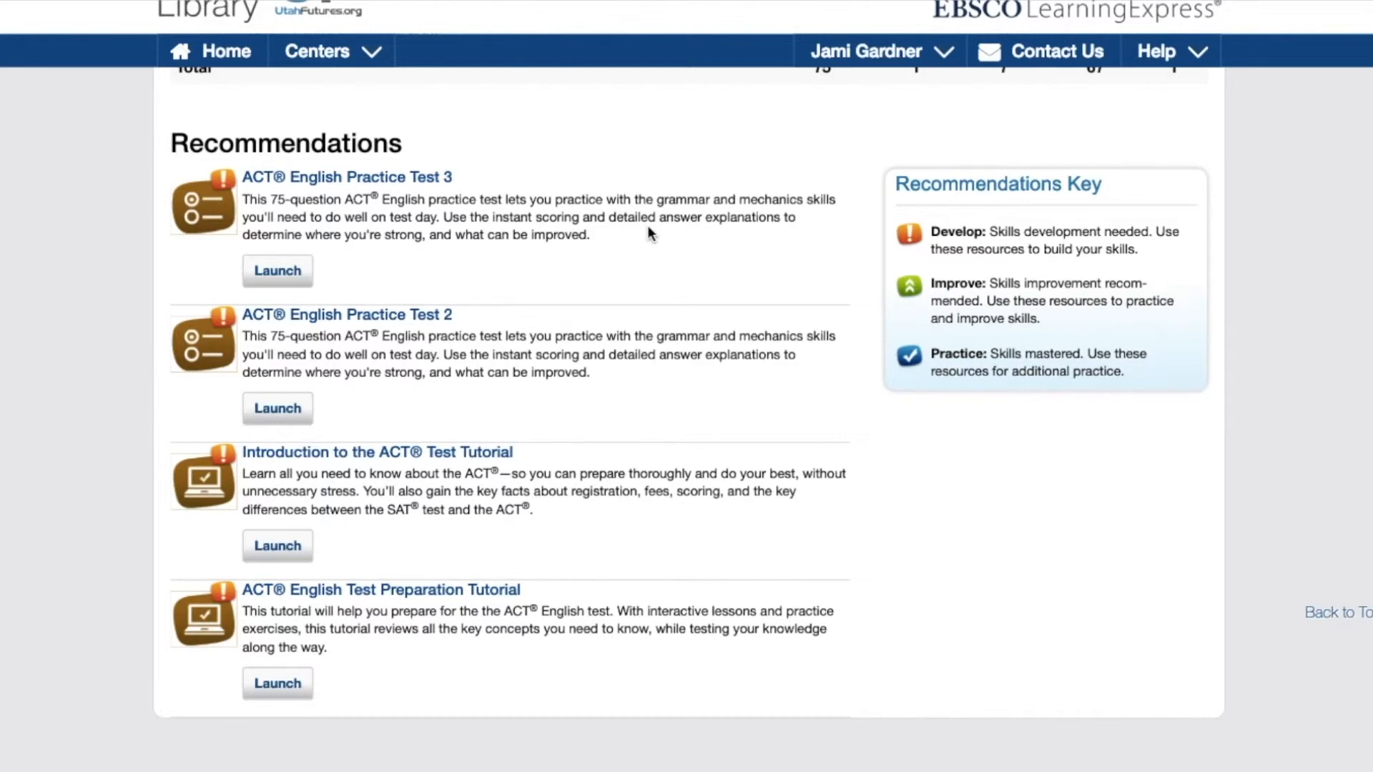
scroll(648, 226, down, 3)
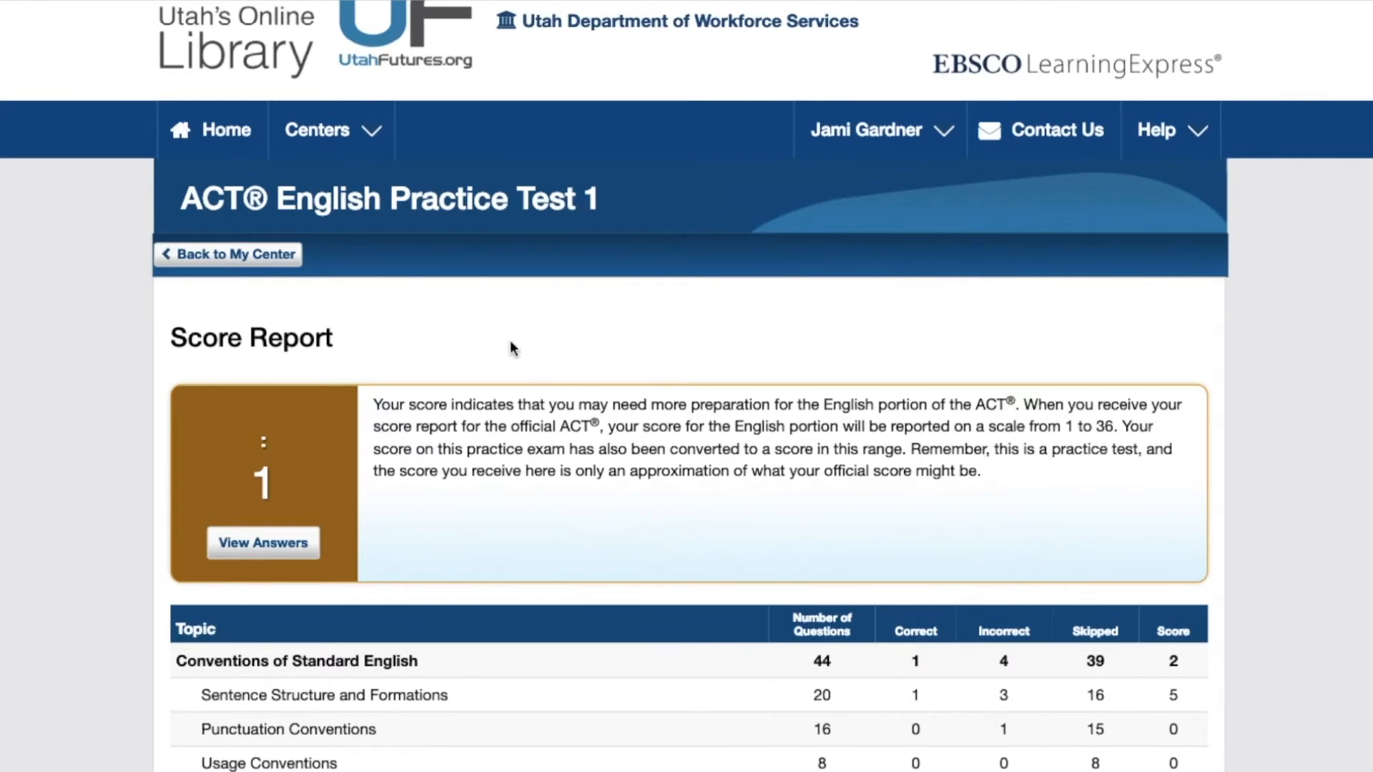
Browse the subcategories of the Career Preparation, High School Equivalency, School and Adult Core Skills centers
click(368, 131)
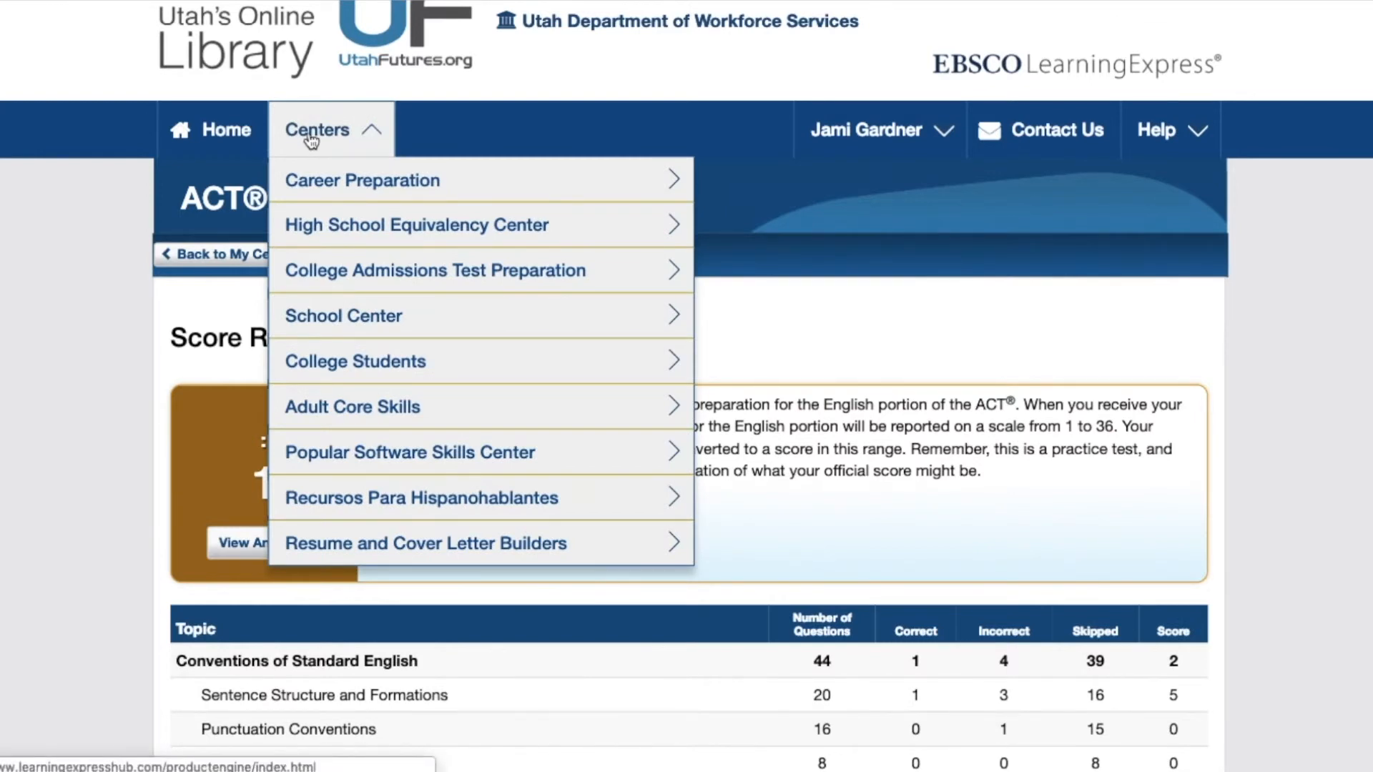
mouse_move(367, 179)
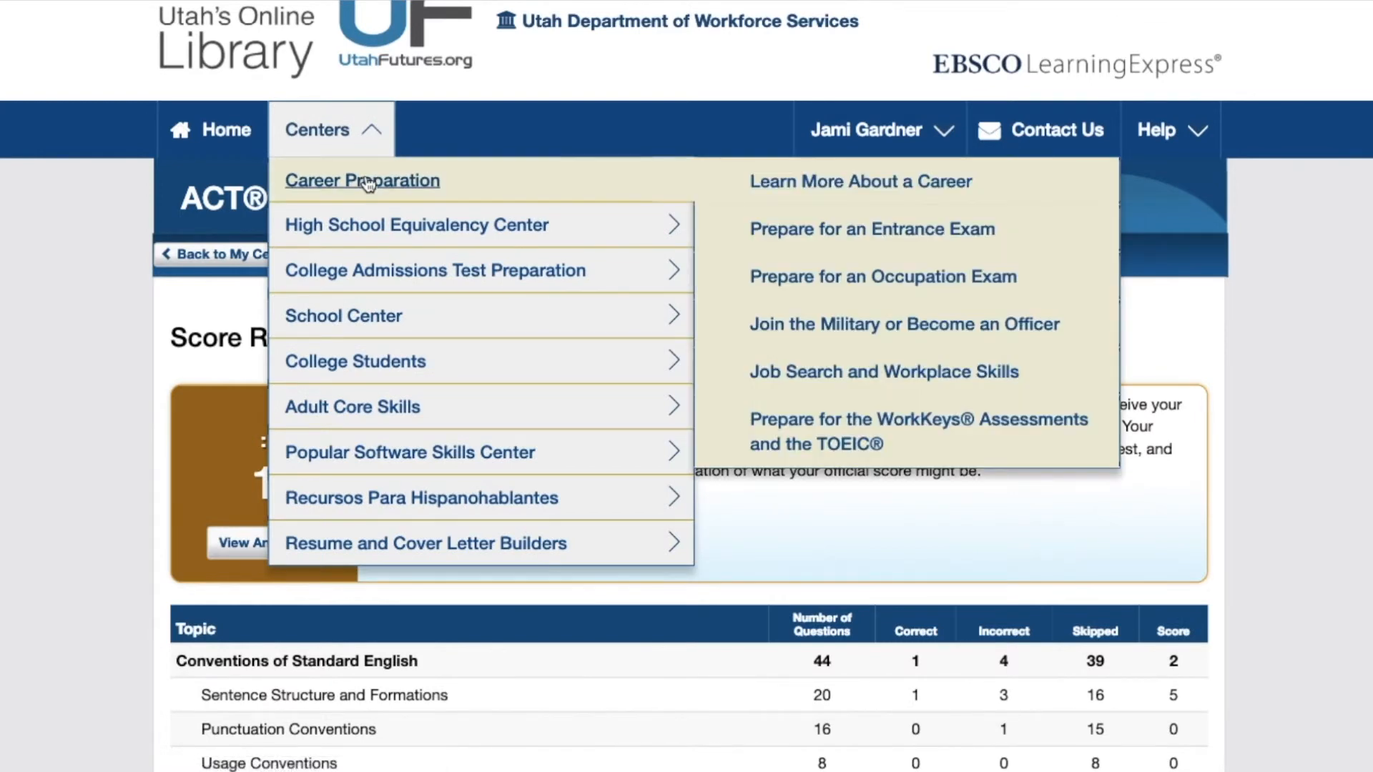
mouse_move(368, 223)
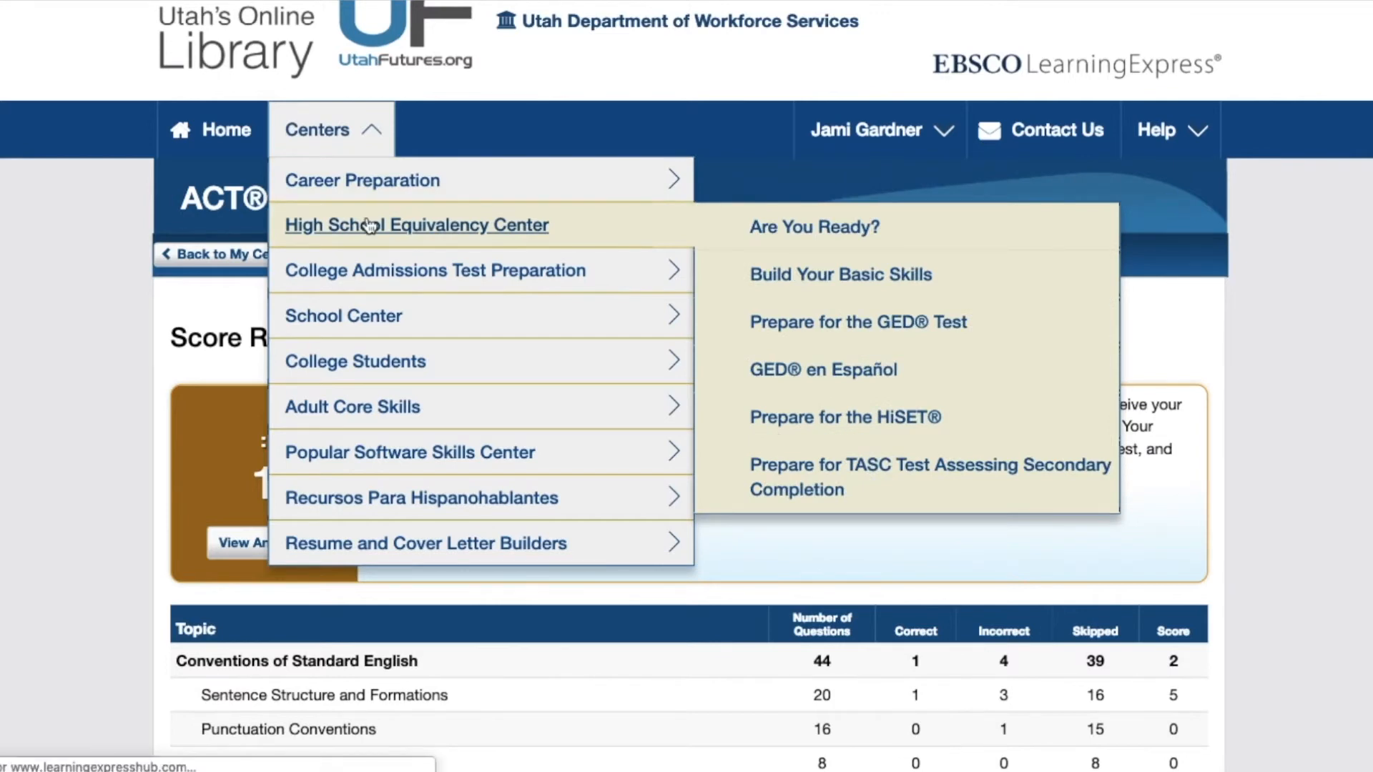
mouse_move(370, 318)
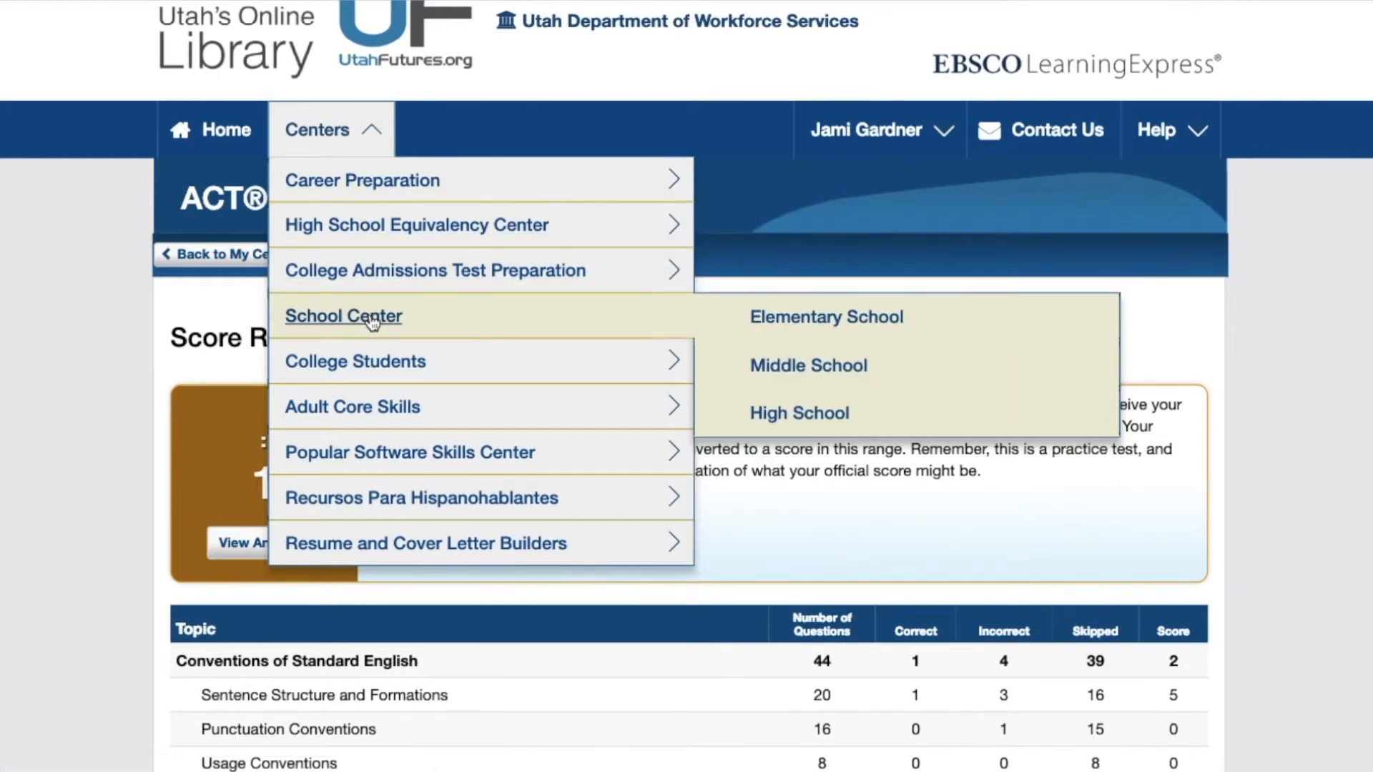
mouse_move(372, 418)
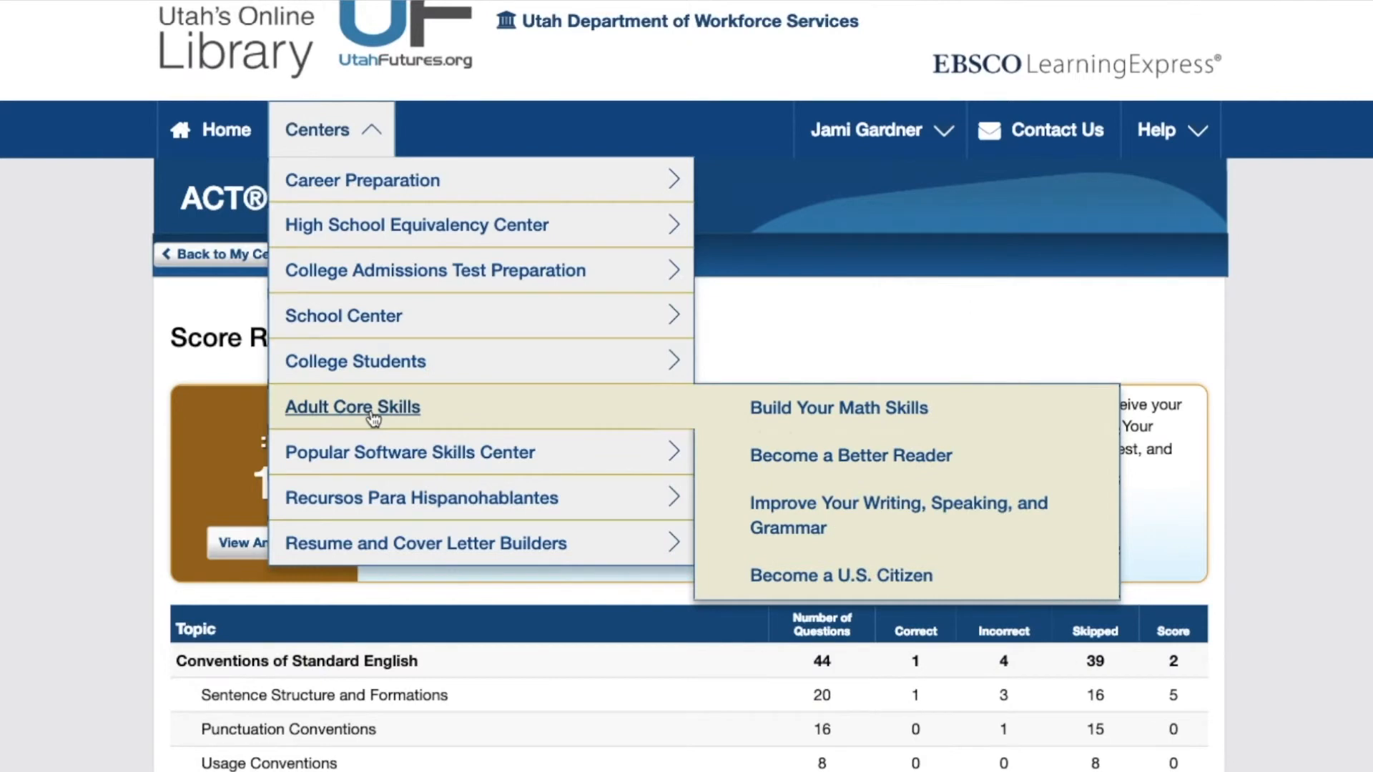
Open My Center and look through the list of saved tests
mouse_move(881, 144)
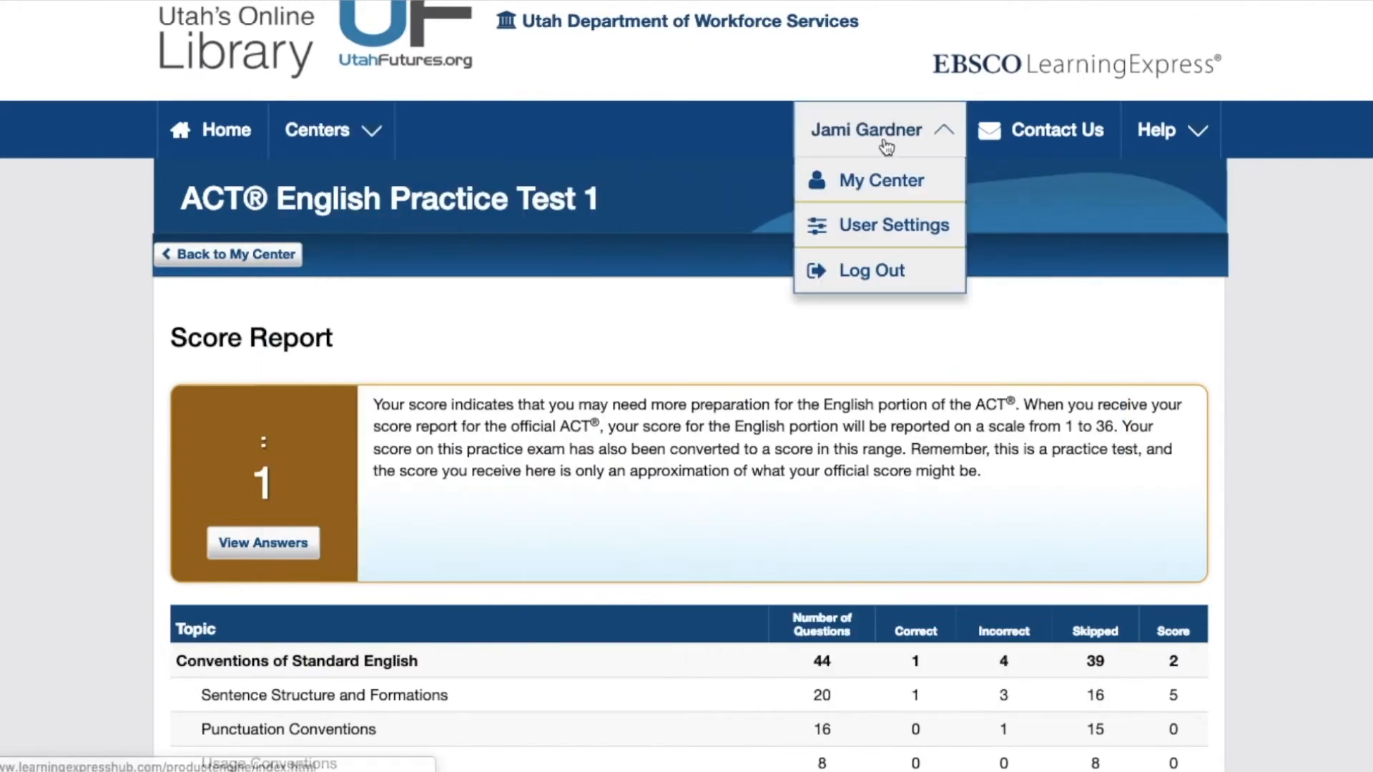
click(884, 185)
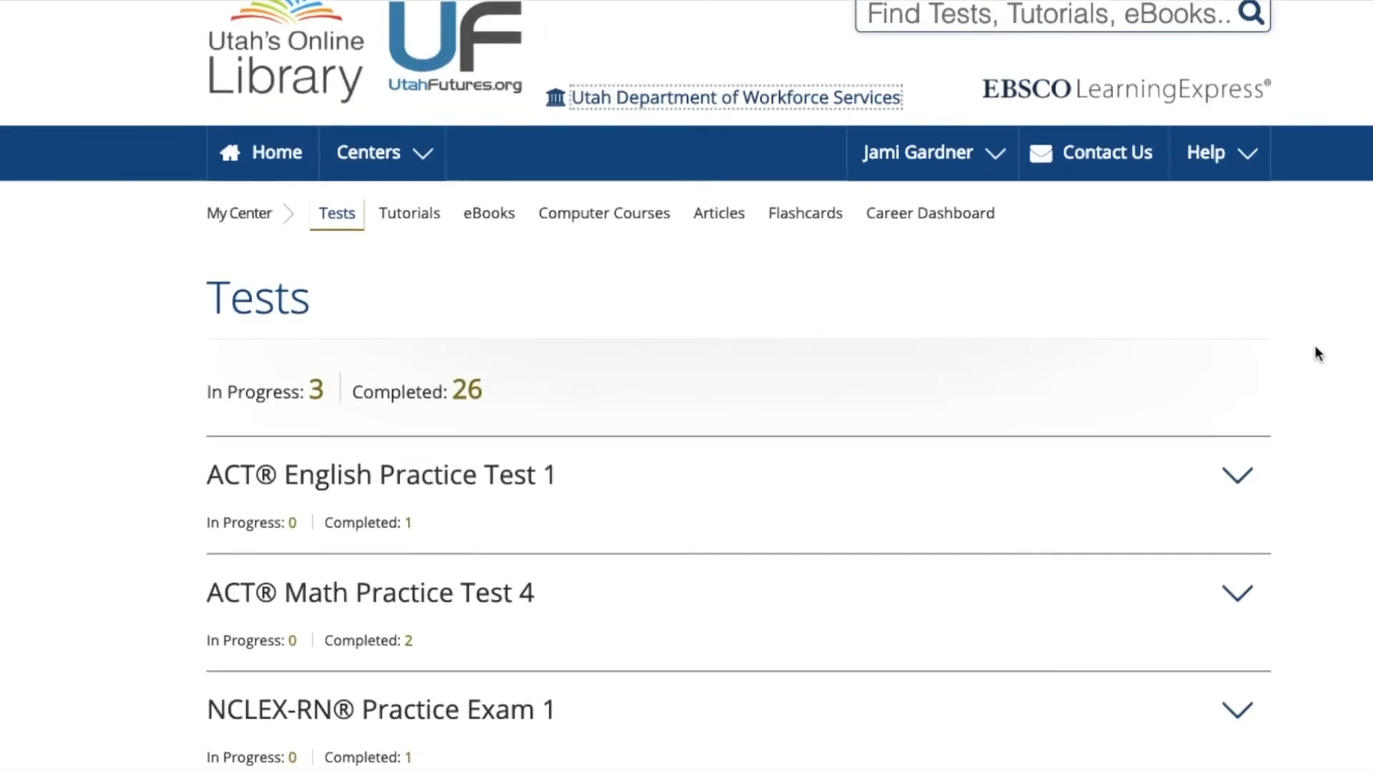
scroll(1316, 348, down, 5)
scroll(1315, 345, down, 3)
scroll(1315, 345, up, 8)
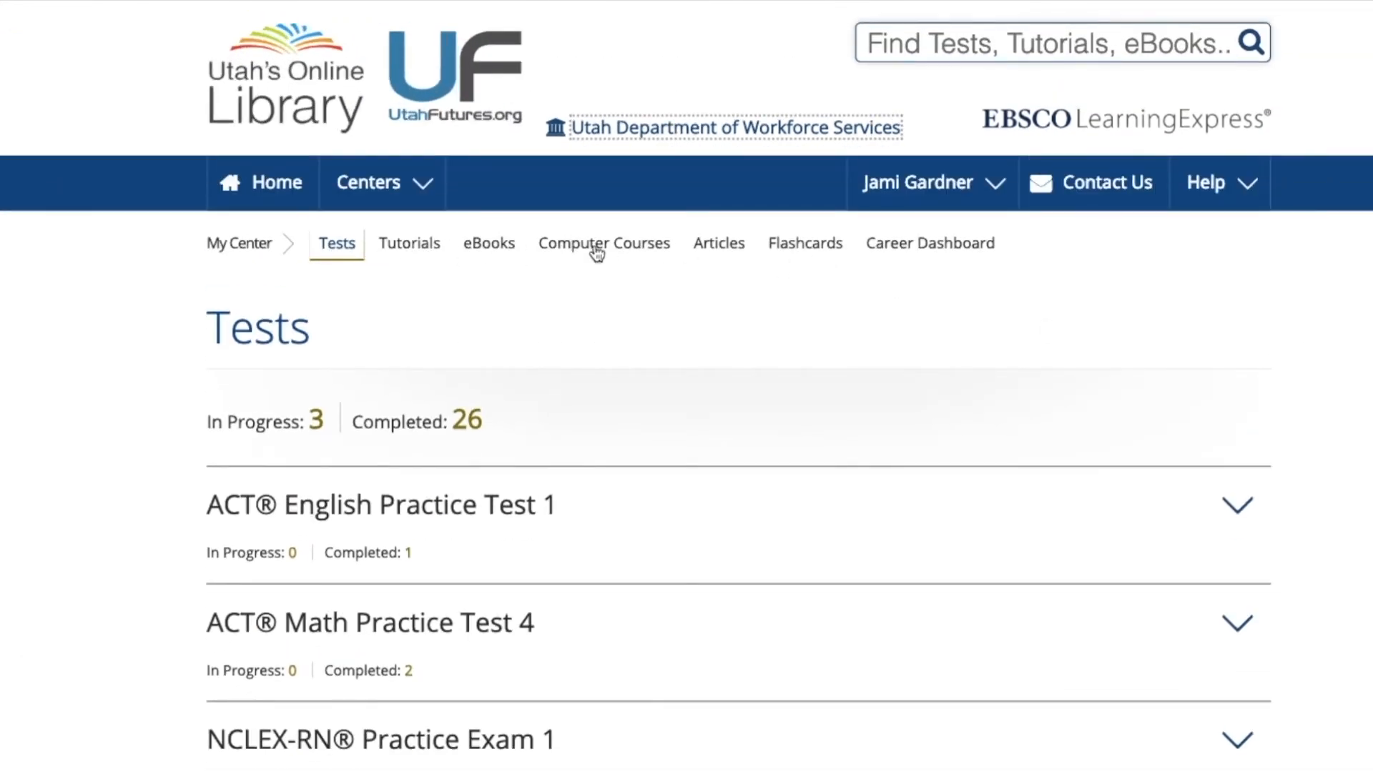
View the saved Tutorials, eBooks and Flashcards in My Center
click(409, 244)
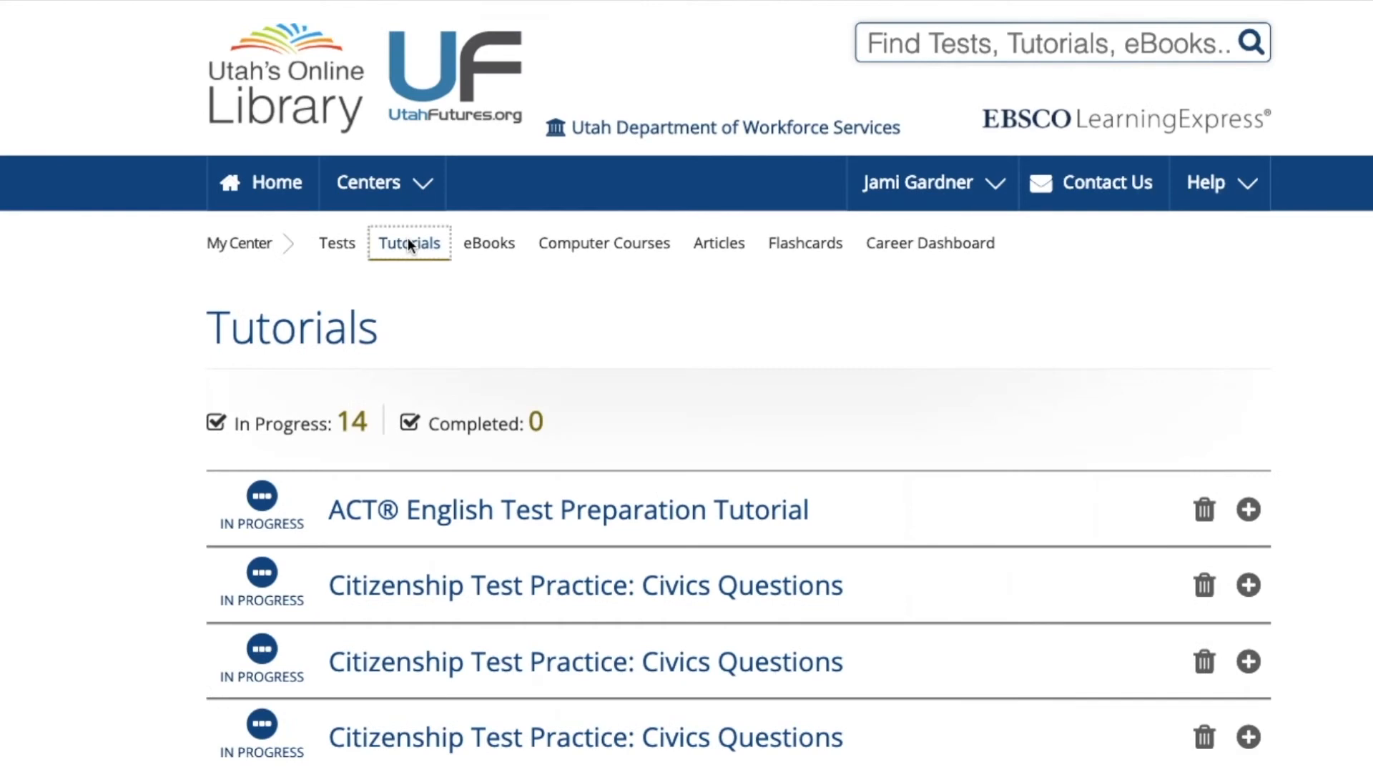
click(476, 244)
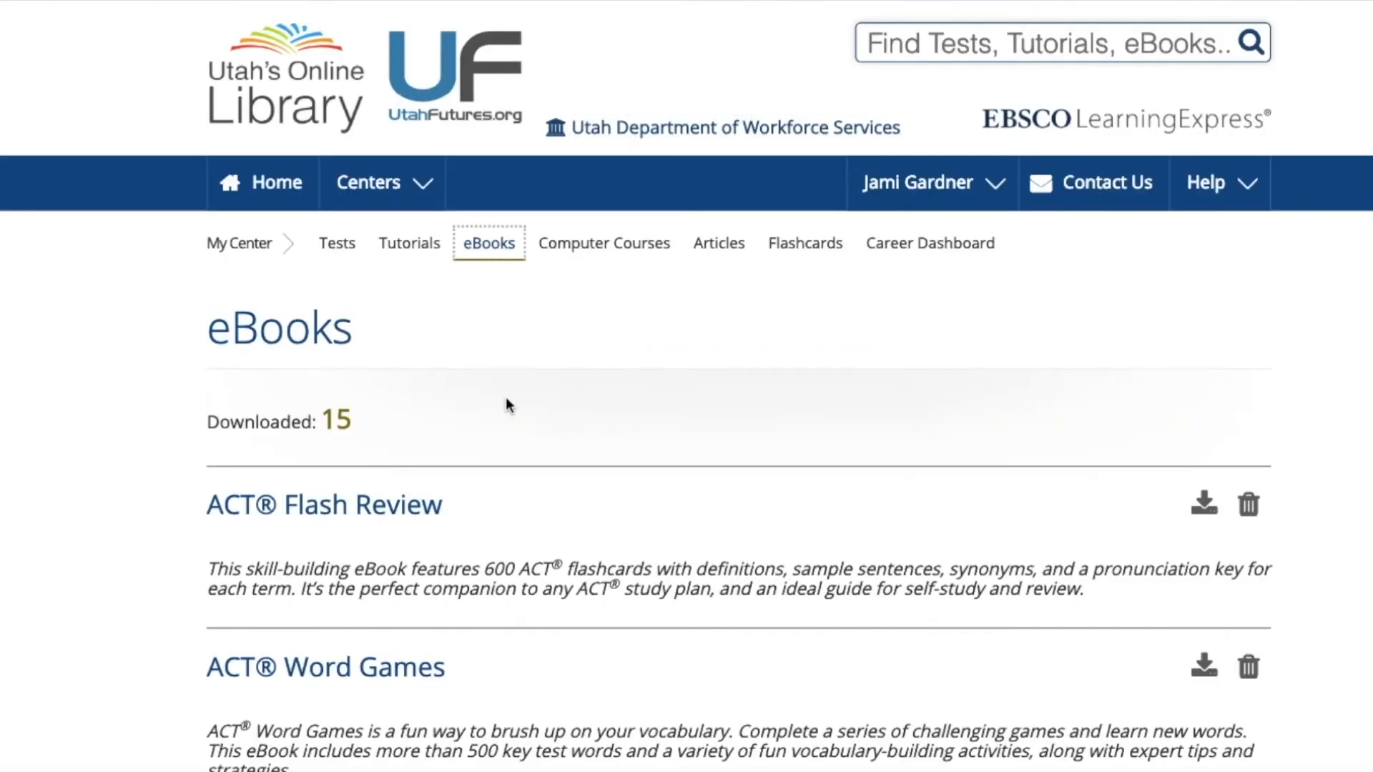
scroll(504, 471, down, 2)
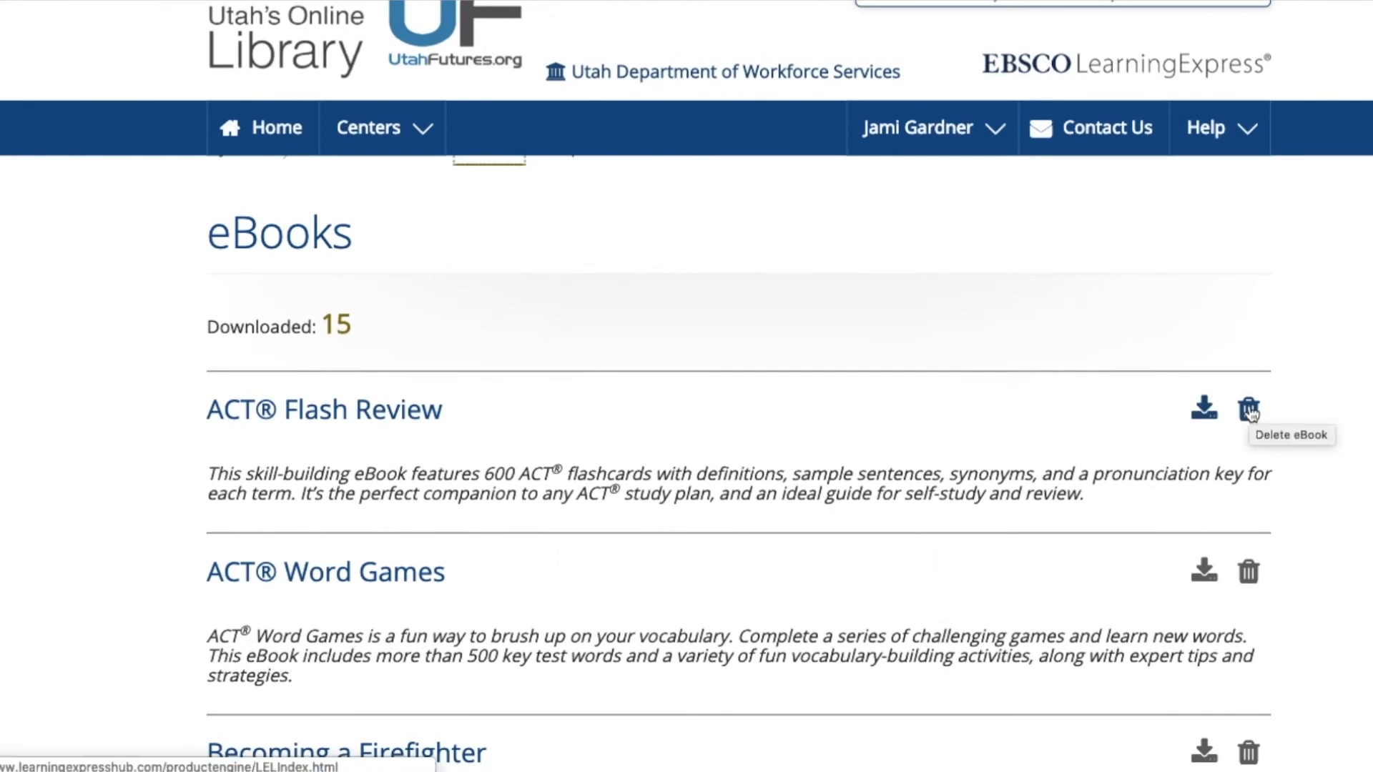
scroll(1249, 411, up, 2)
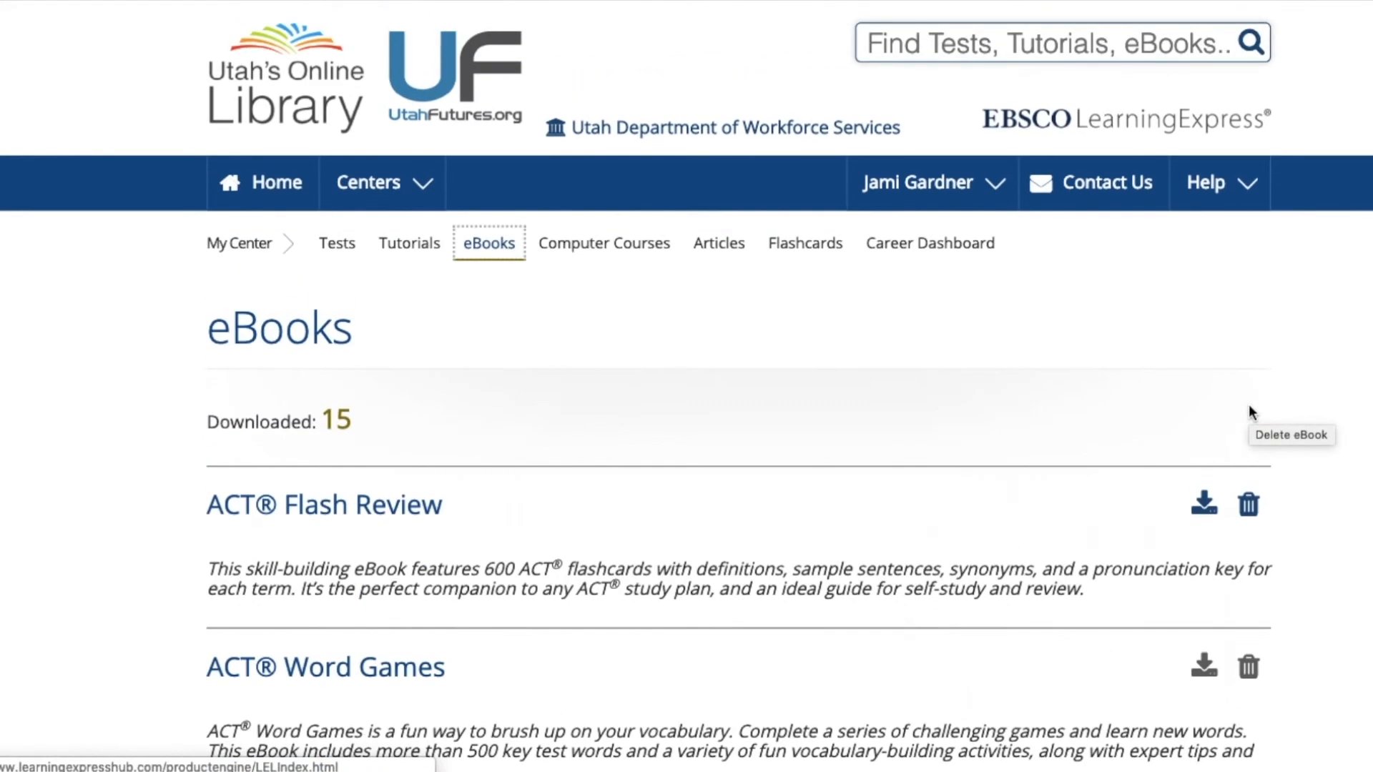
click(816, 245)
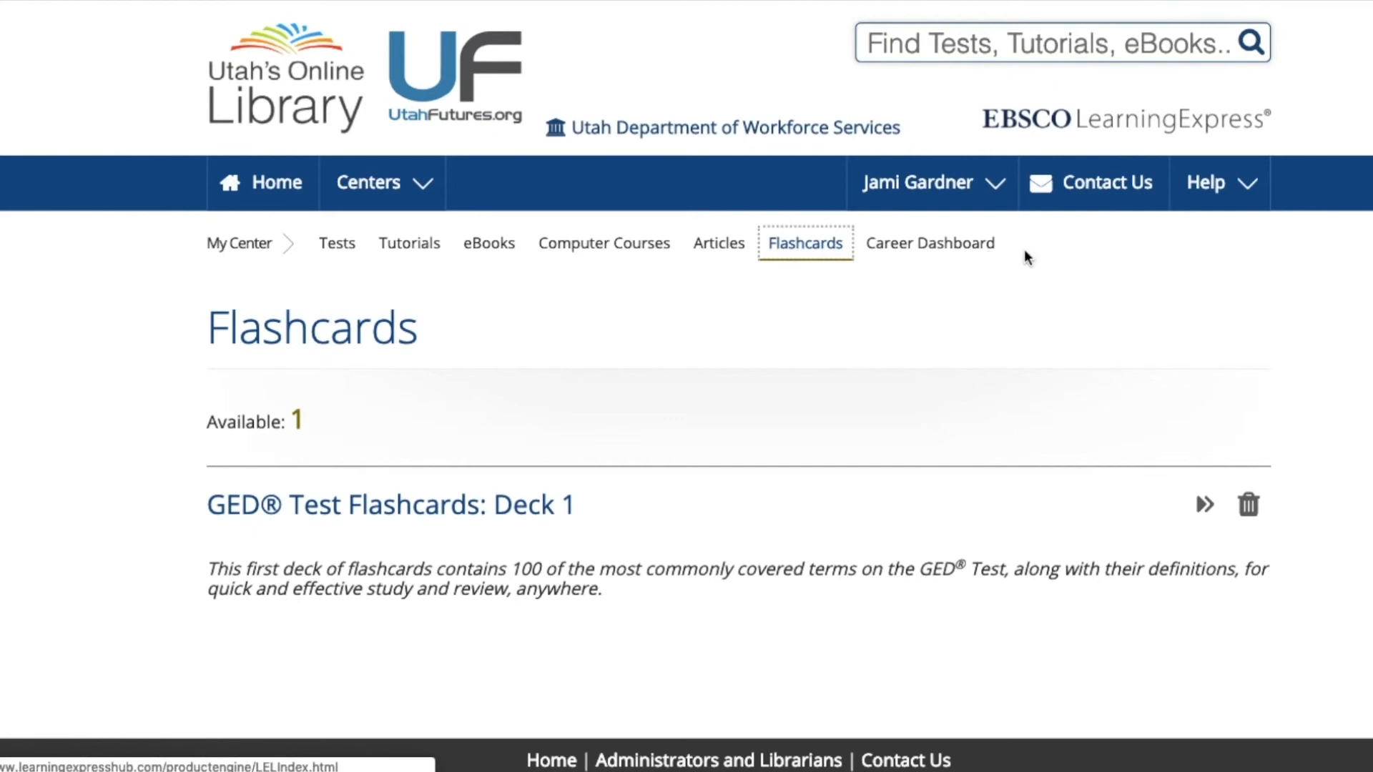
Open the Video Guides help page and bring the Full Length Video into view
click(1228, 188)
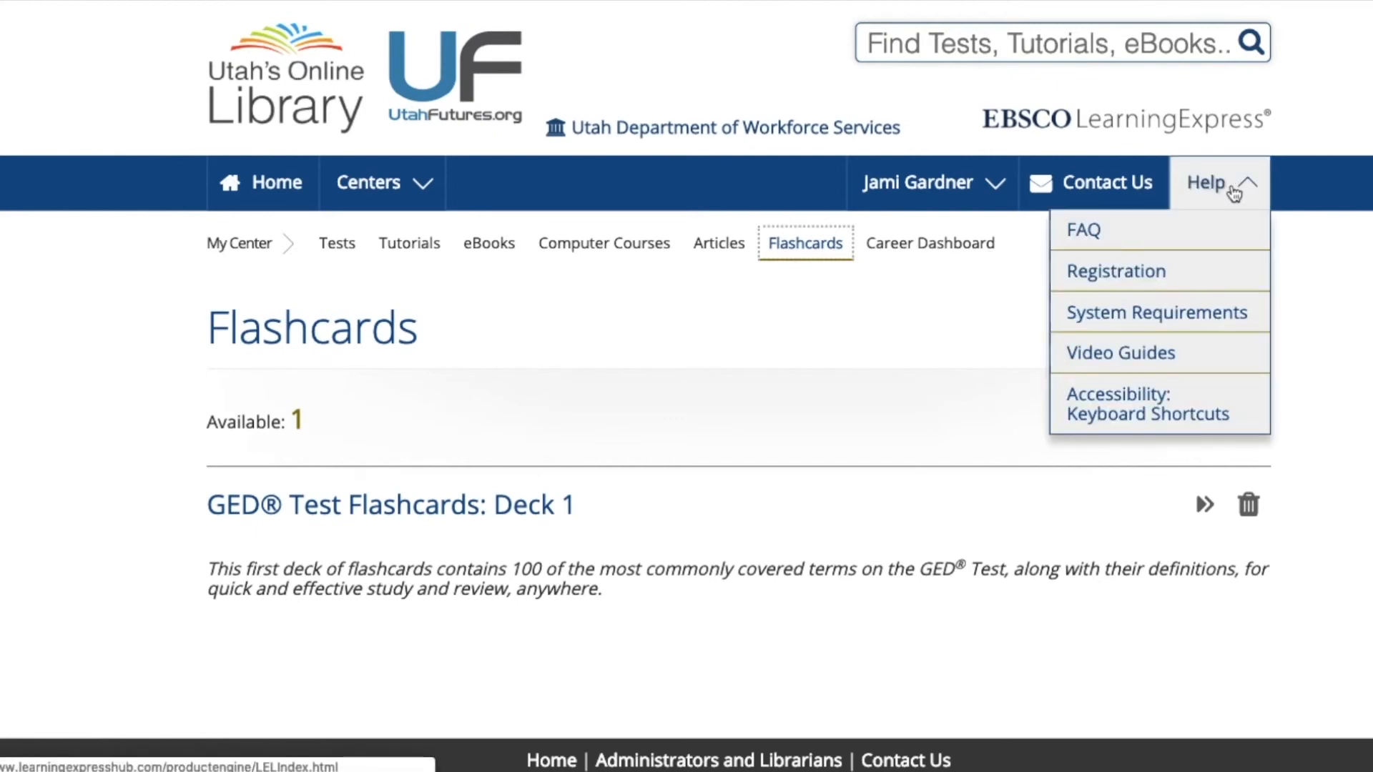
click(1171, 358)
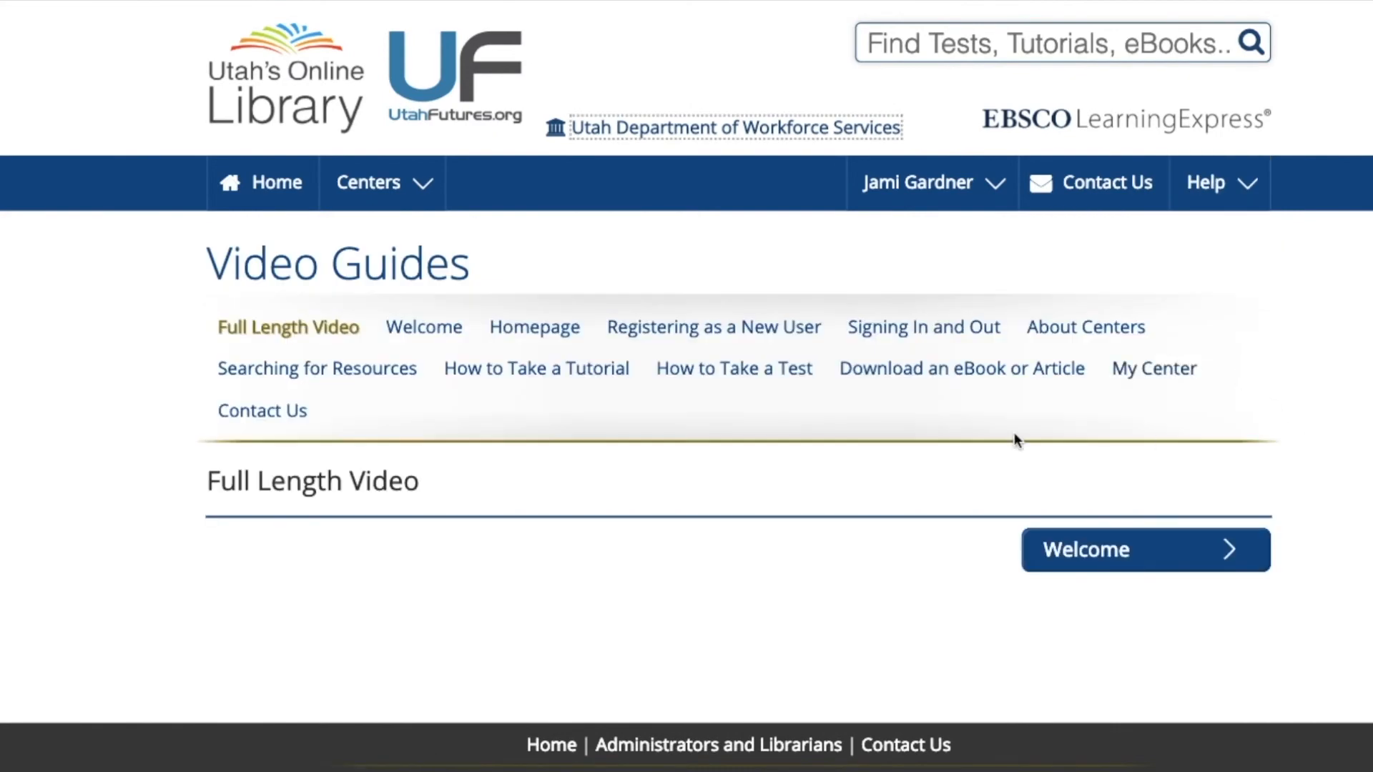
scroll(738, 500, down, 1)
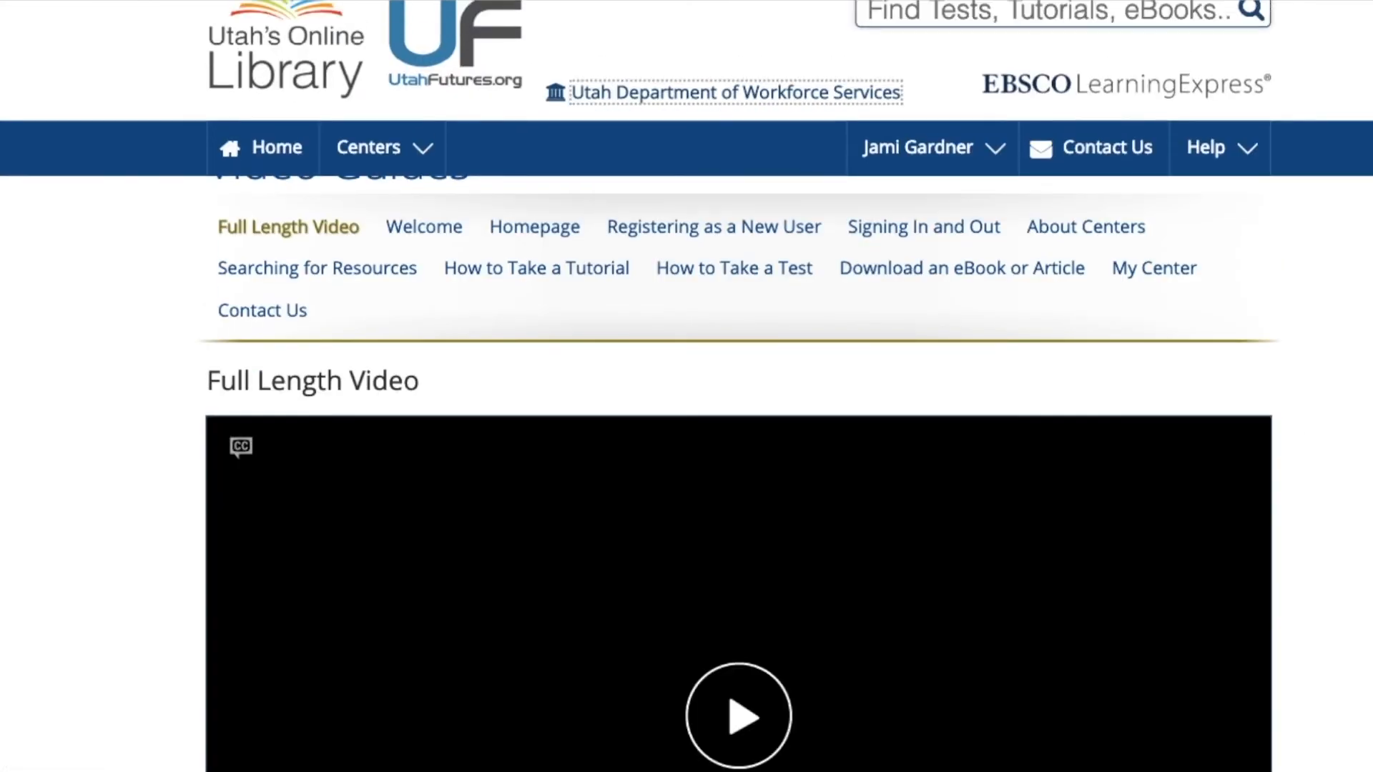